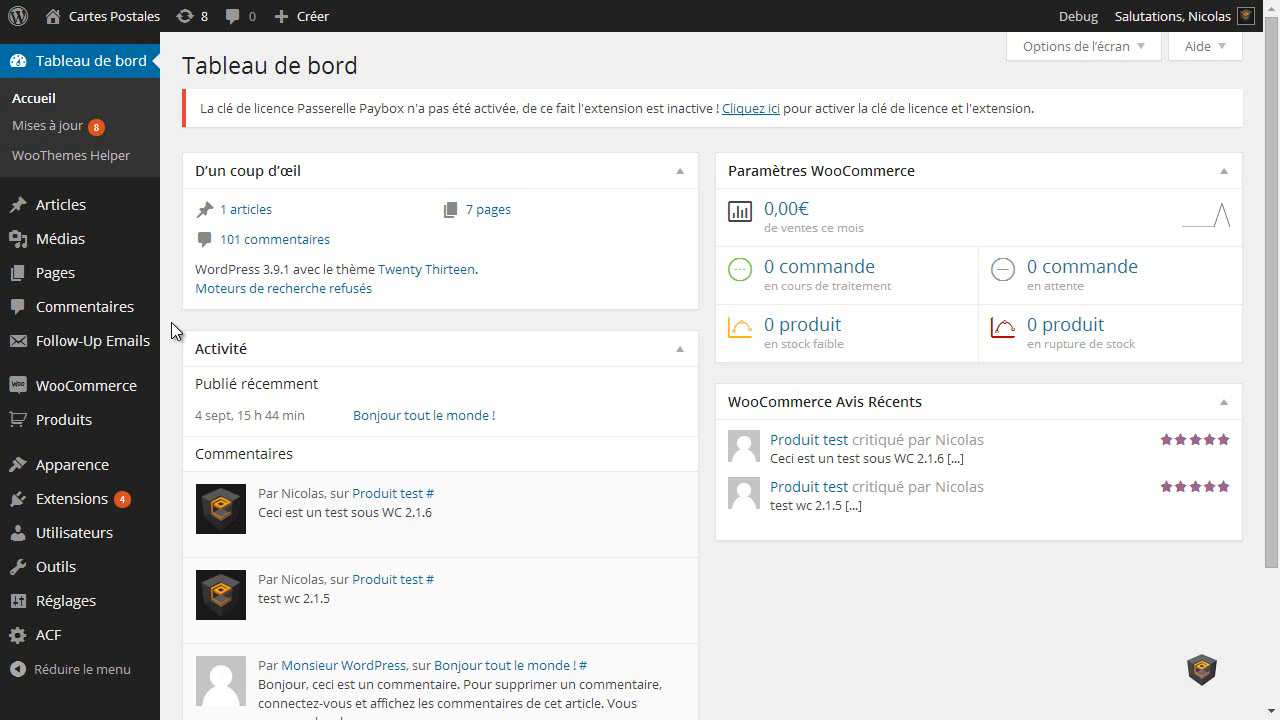
# Open the Paybox payment settings within WooCommerce's order (Commande) settings
pyautogui.moveTo(135, 395)
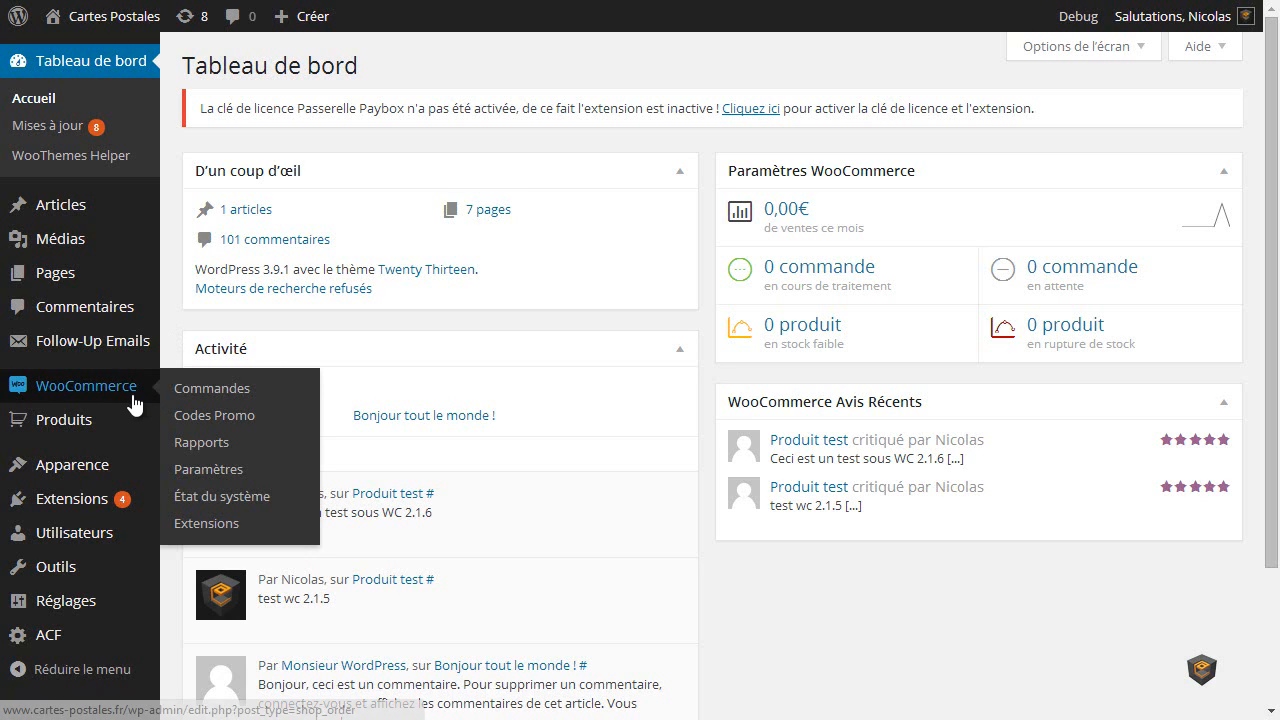
pyautogui.click(192, 470)
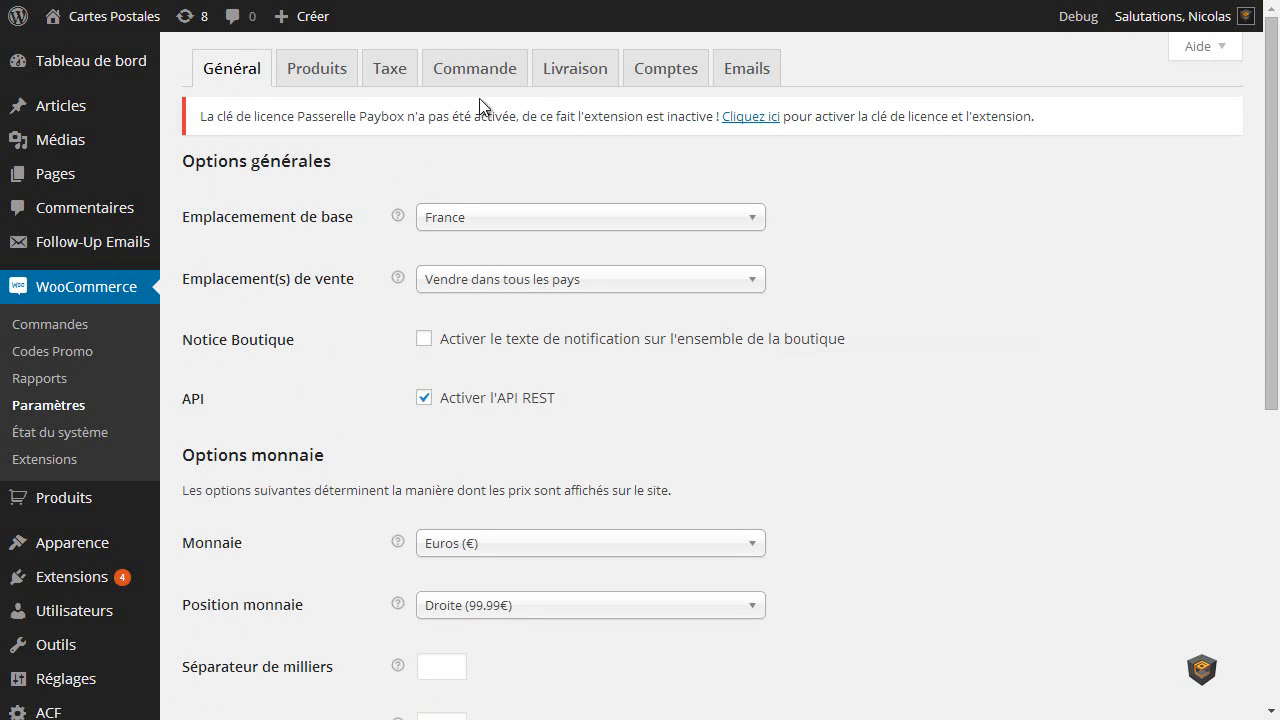
pyautogui.click(483, 70)
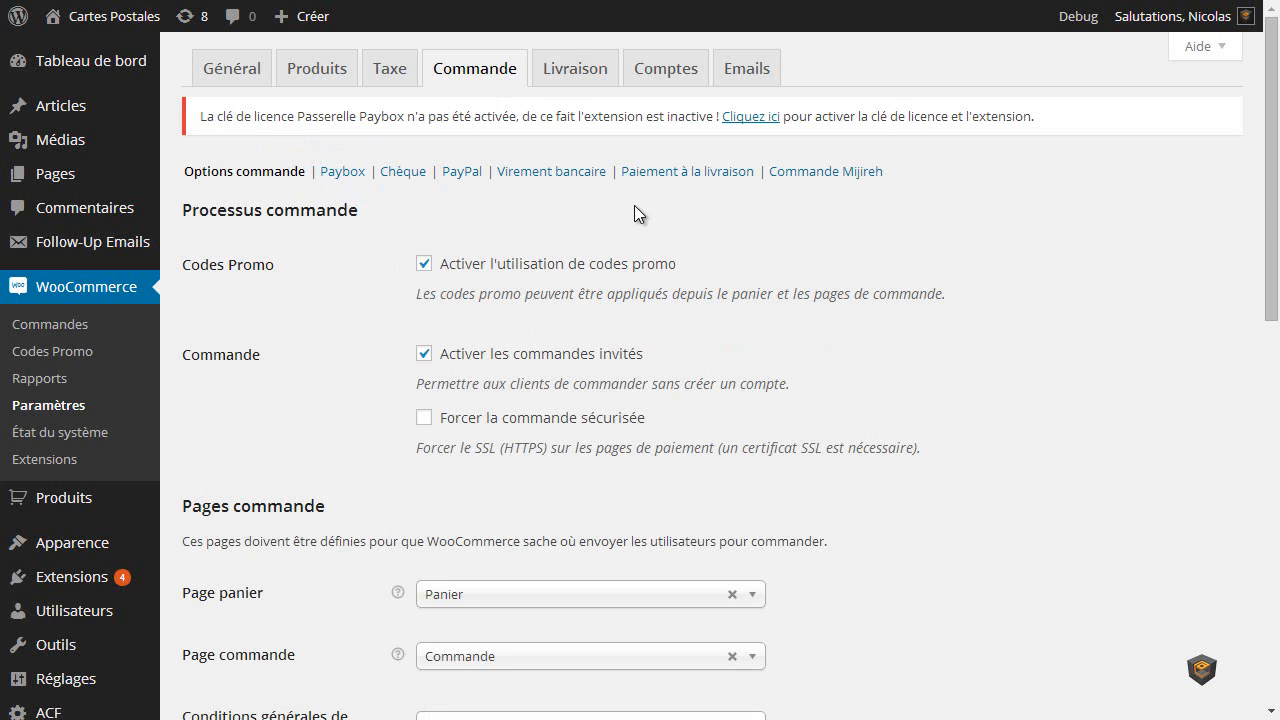
pyautogui.click(338, 175)
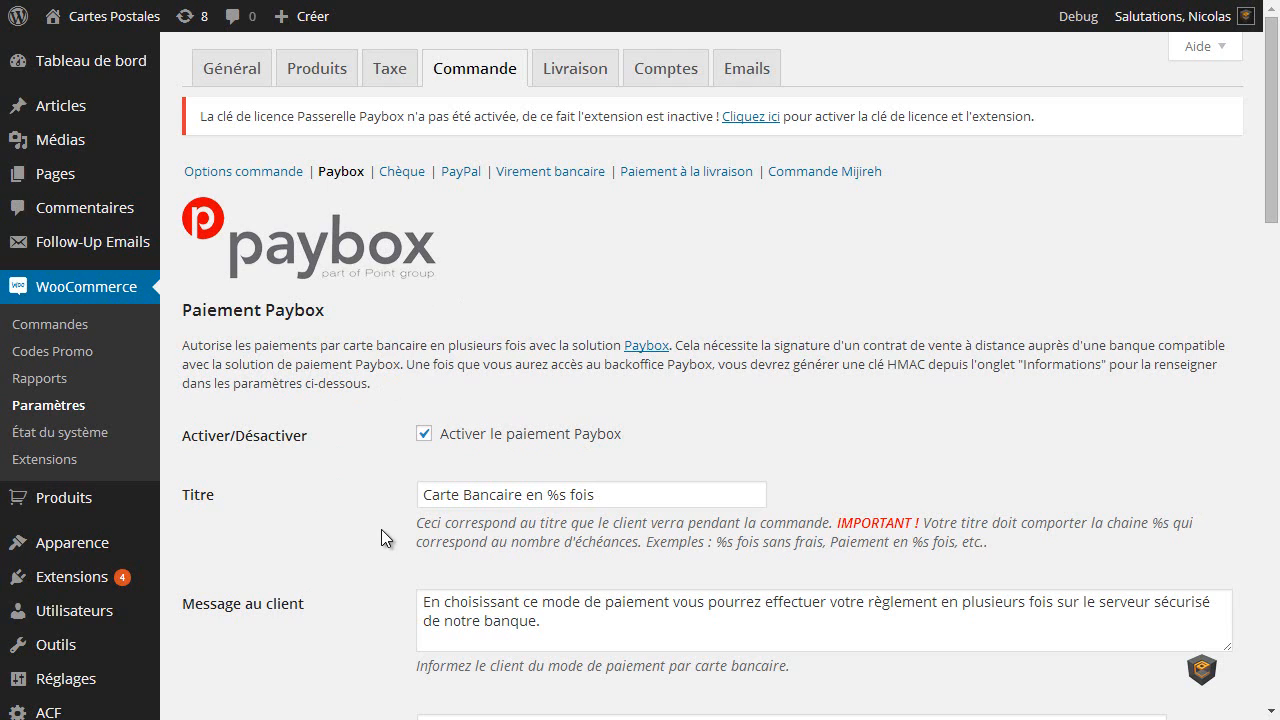
# Examine the %s placeholder in the Paybox payment title and the remaining gateway settings
pyautogui.moveTo(549, 497); pyautogui.dragTo(567, 492)
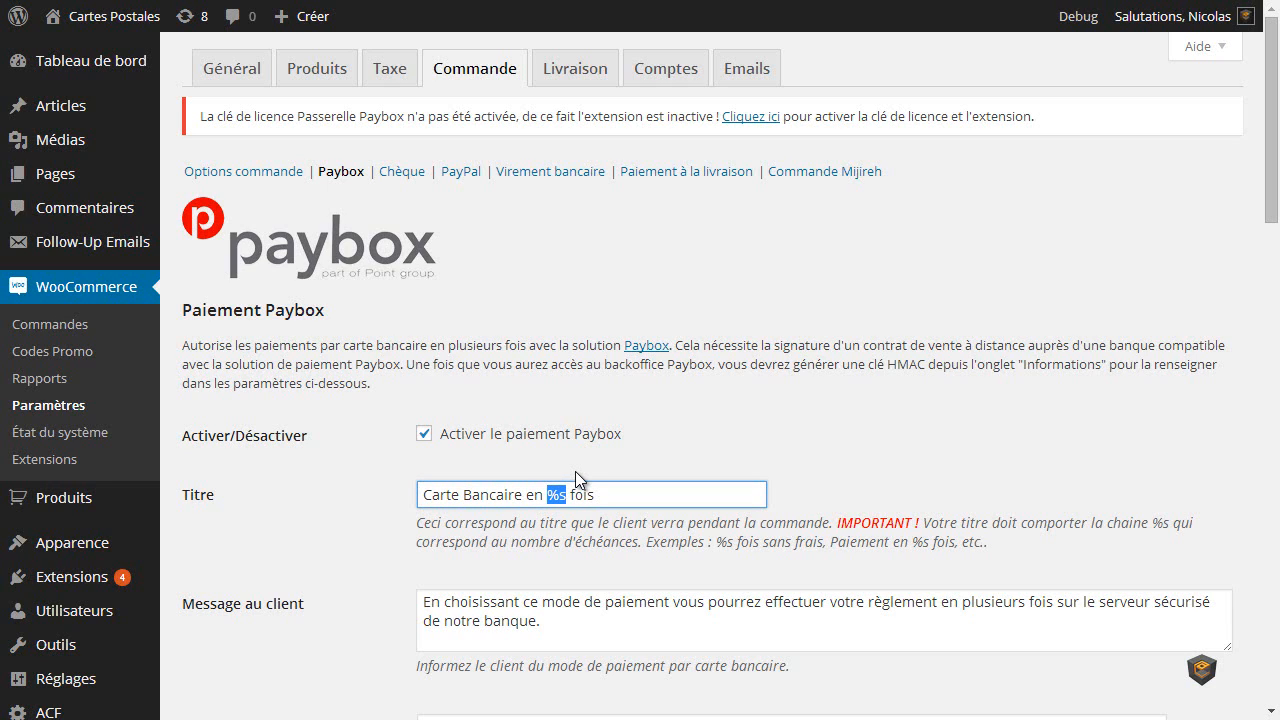
pyautogui.click(553, 495)
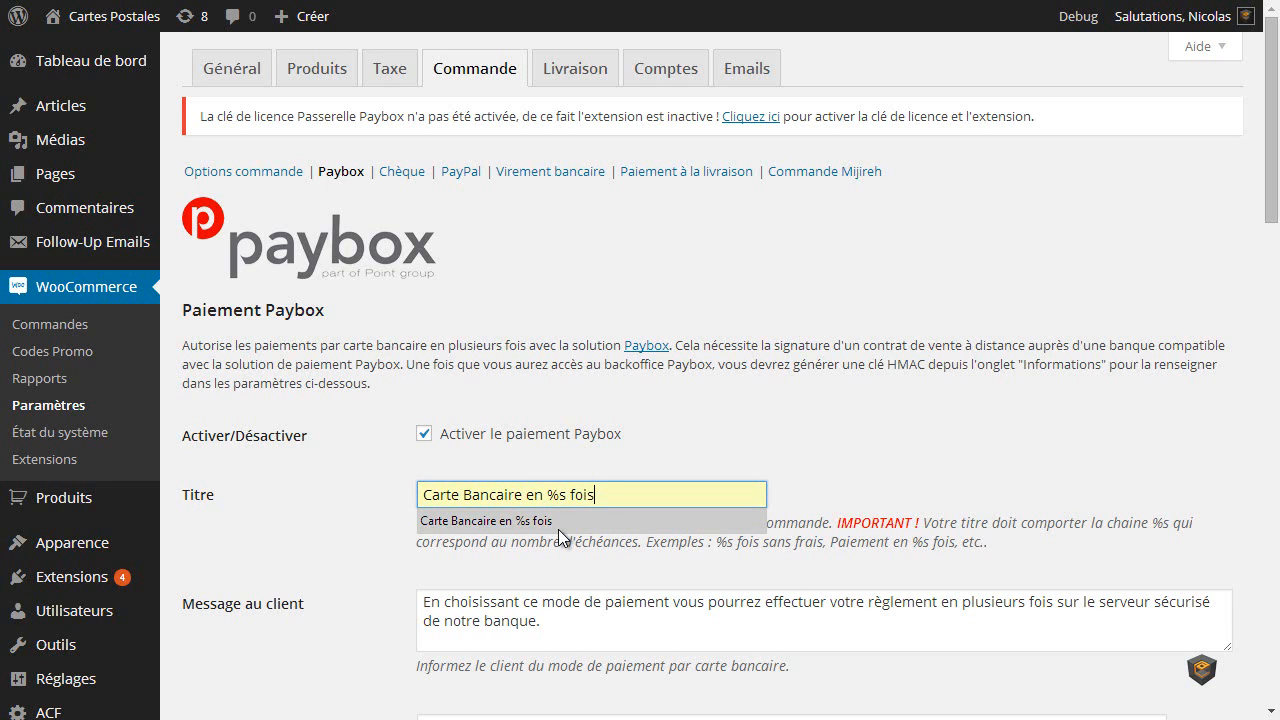
pyautogui.click(375, 509)
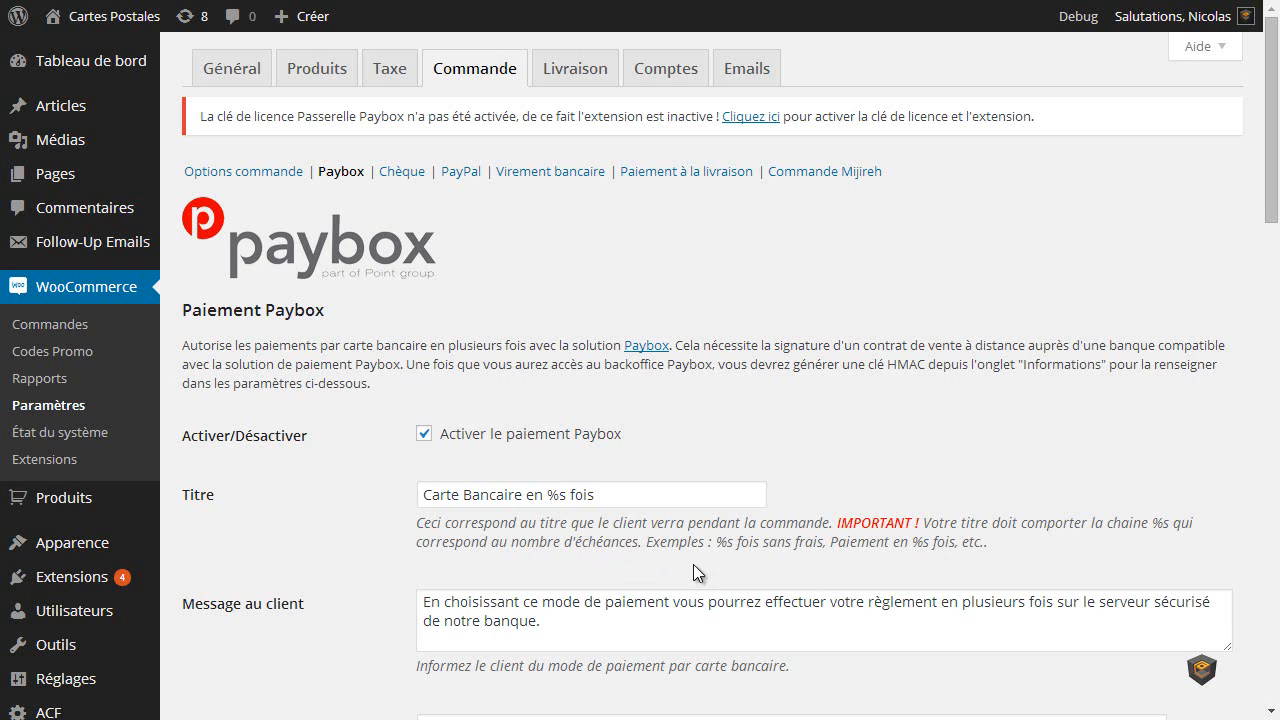
pyautogui.moveTo(1271, 210); pyautogui.dragTo(1271, 502)
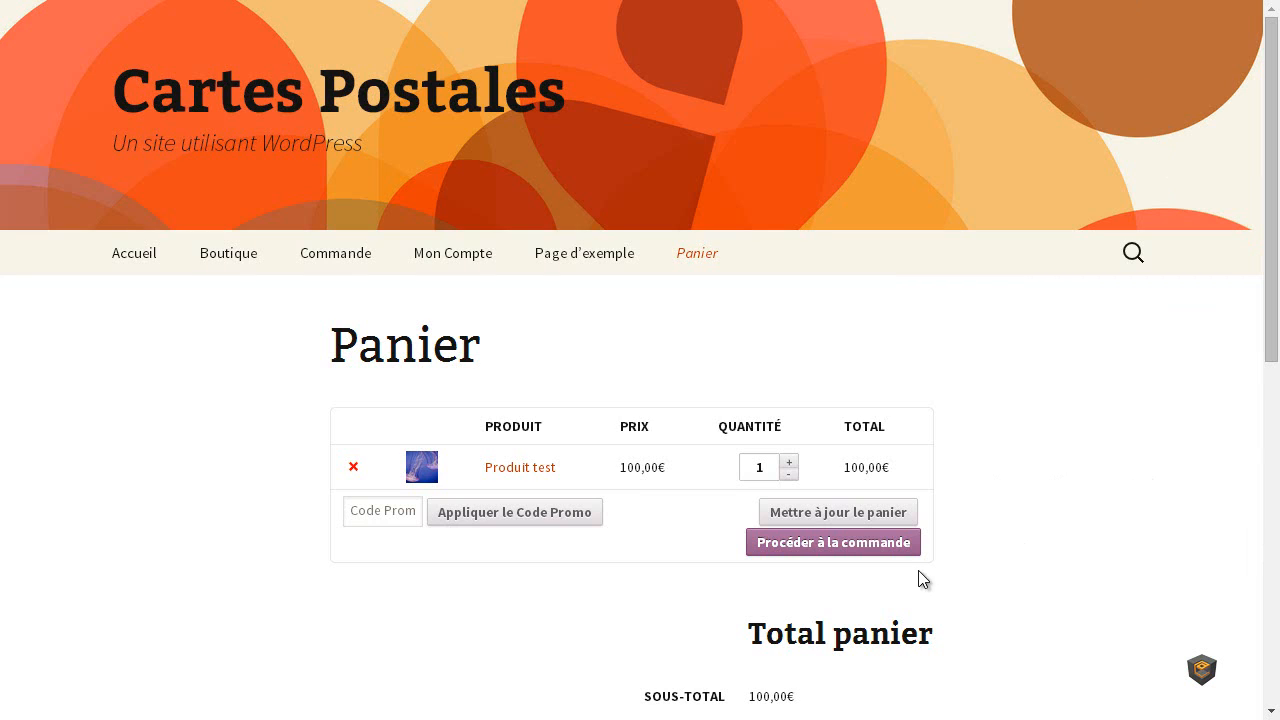
# In the shop's cart, proceed to checkout with one Produit test and select Carte Bancaire en 2 fois
pyautogui.click(847, 545)
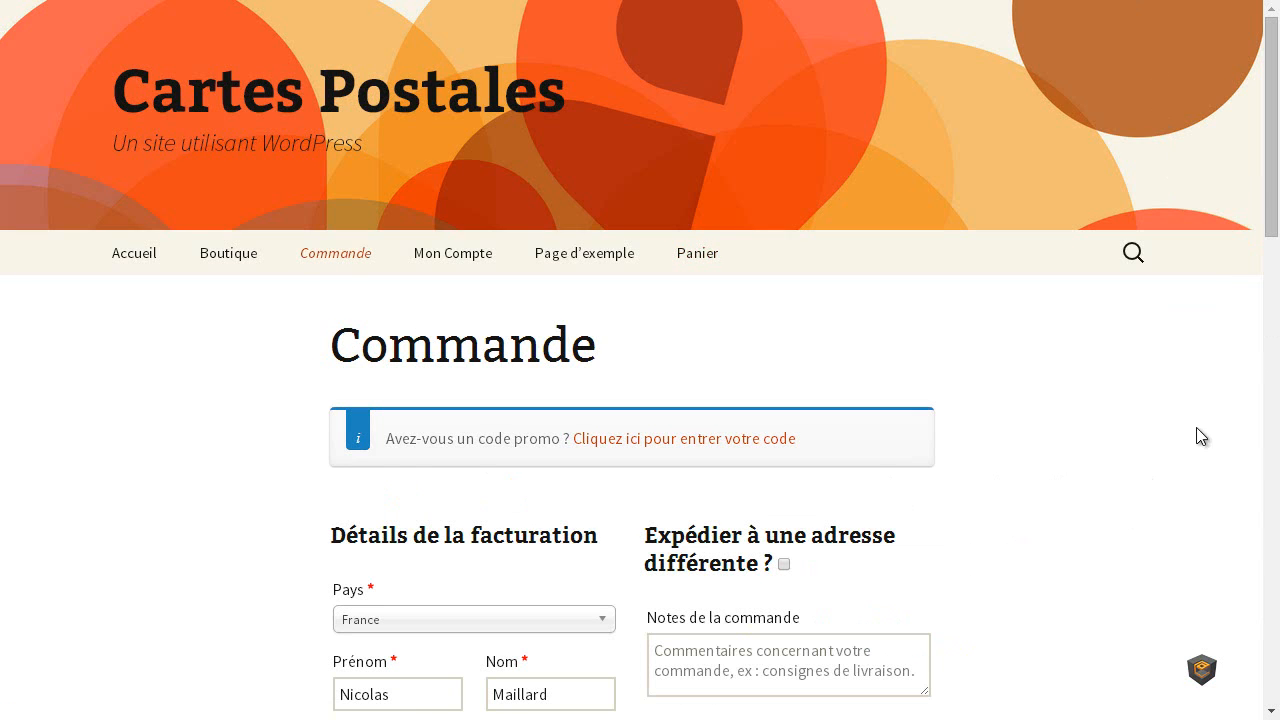
pyautogui.moveTo(1275, 178); pyautogui.dragTo(1266, 537)
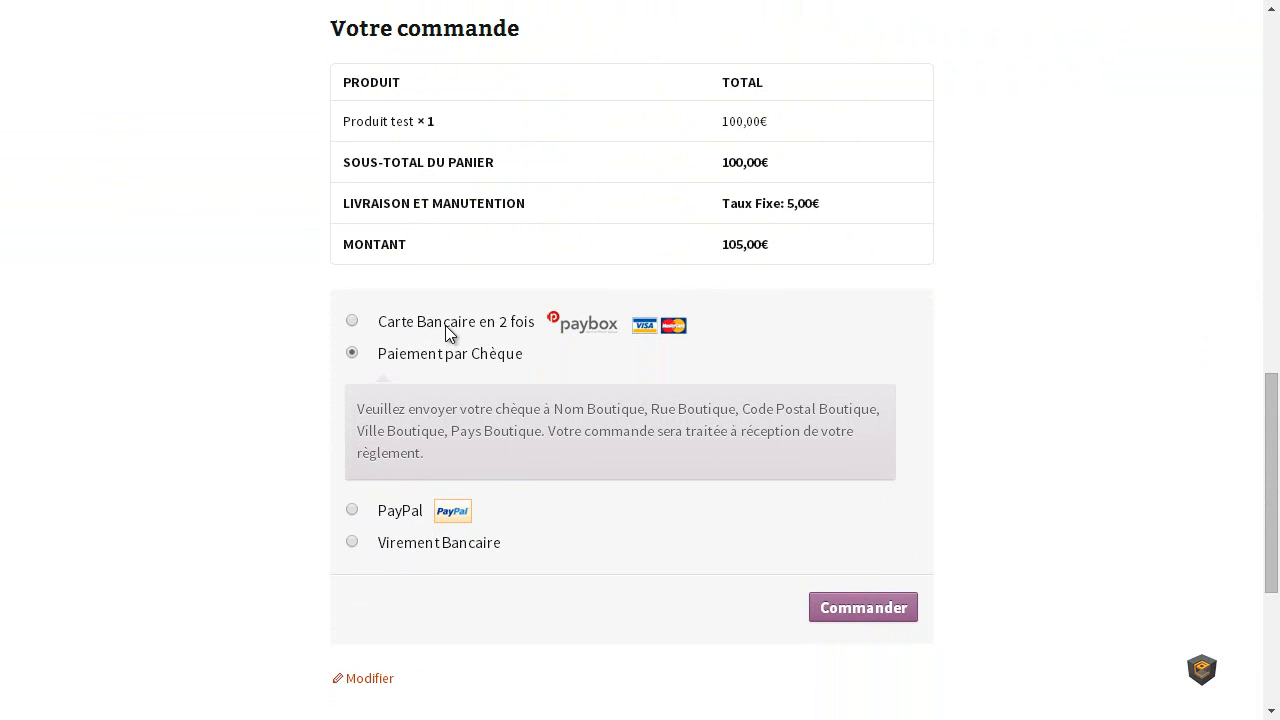
pyautogui.click(506, 322)
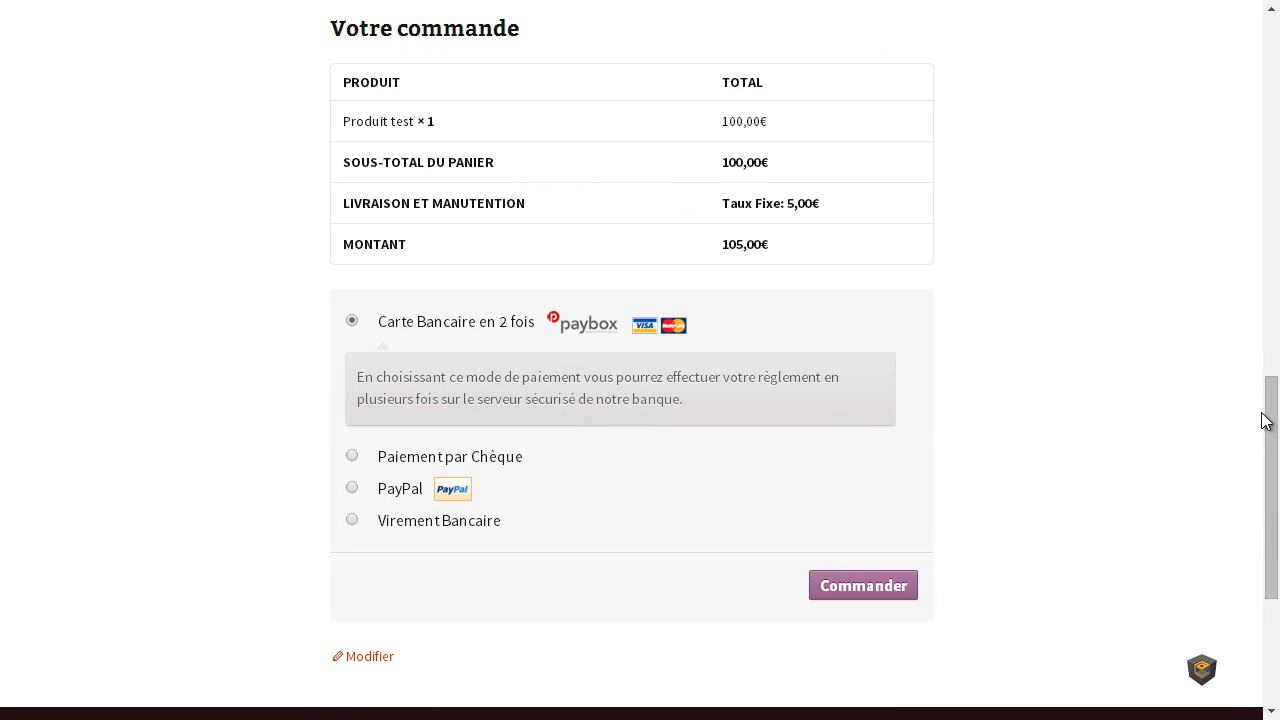
# Update the cart to 2 units of Produit test and review the payment options at checkout
pyautogui.moveTo(1269, 425); pyautogui.dragTo(1262, 30)
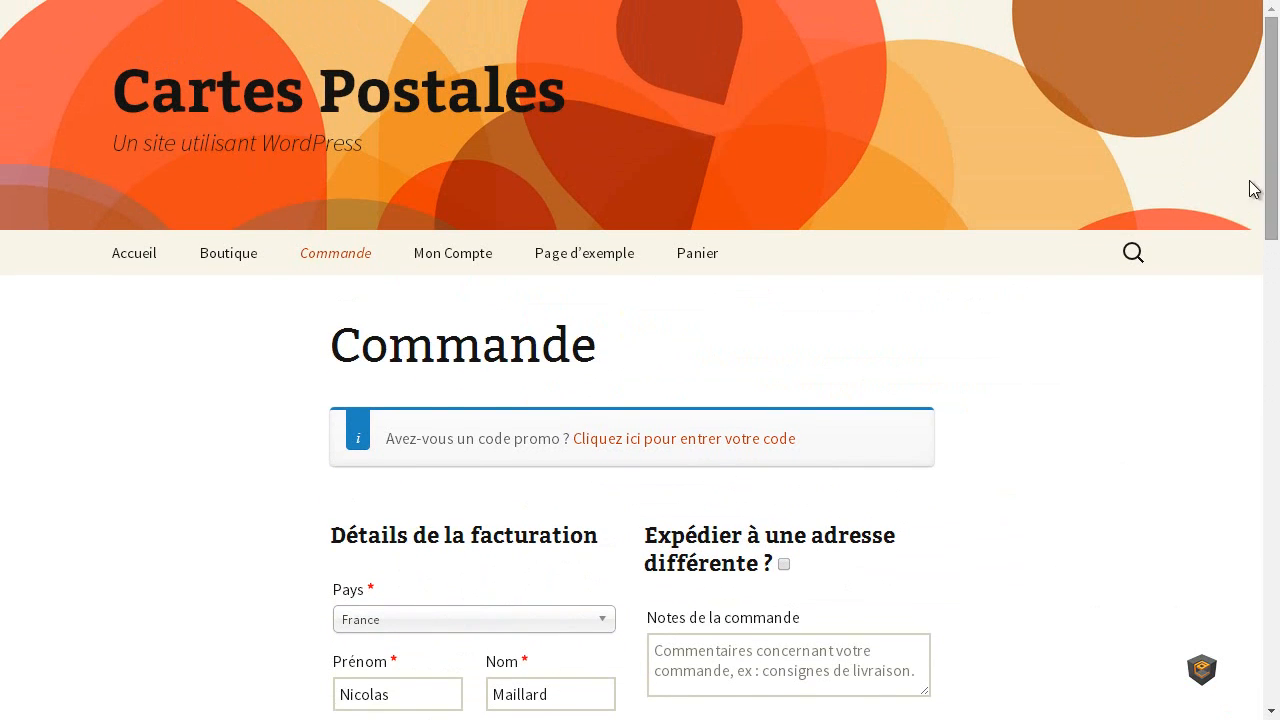
pyautogui.click(695, 272)
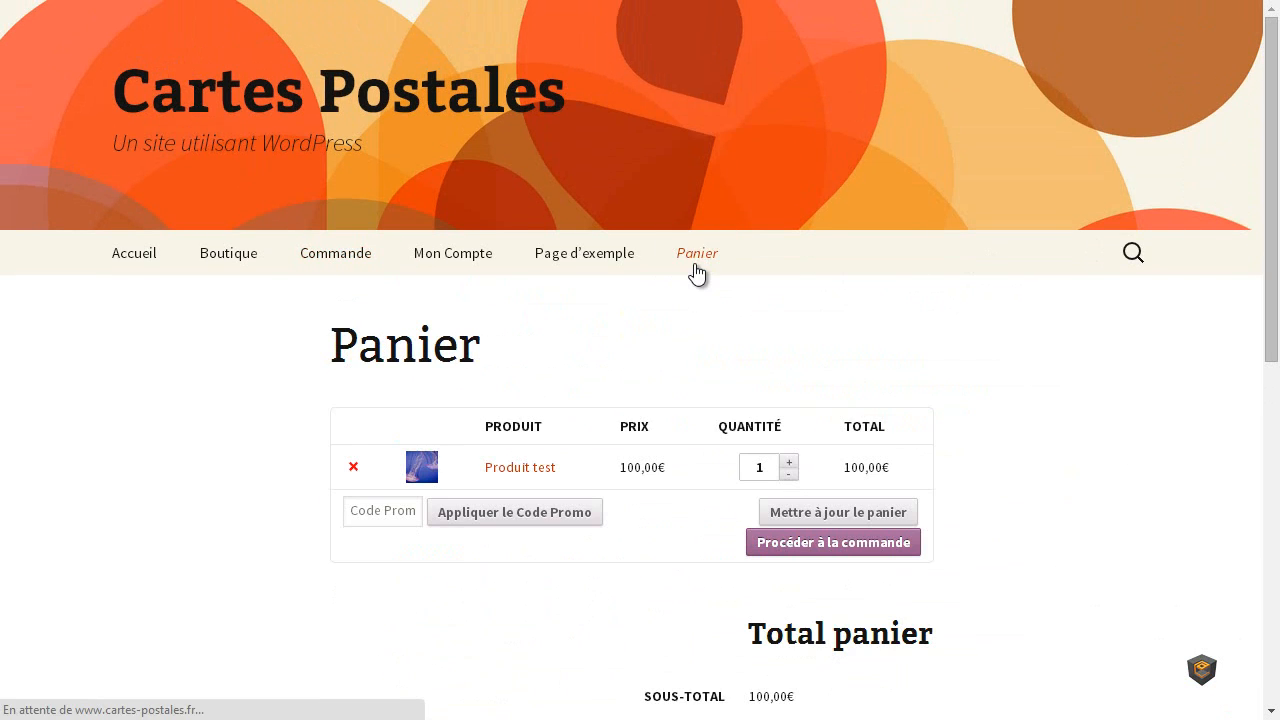
pyautogui.click(789, 462)
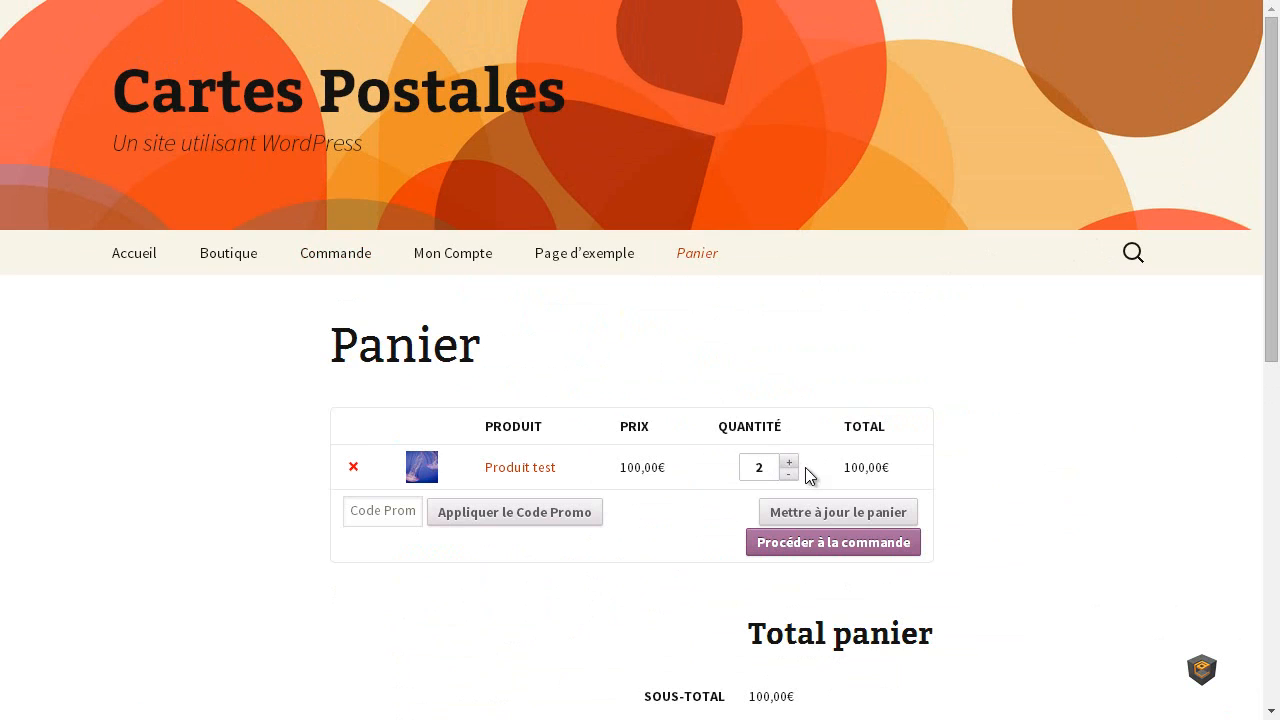
pyautogui.click(831, 514)
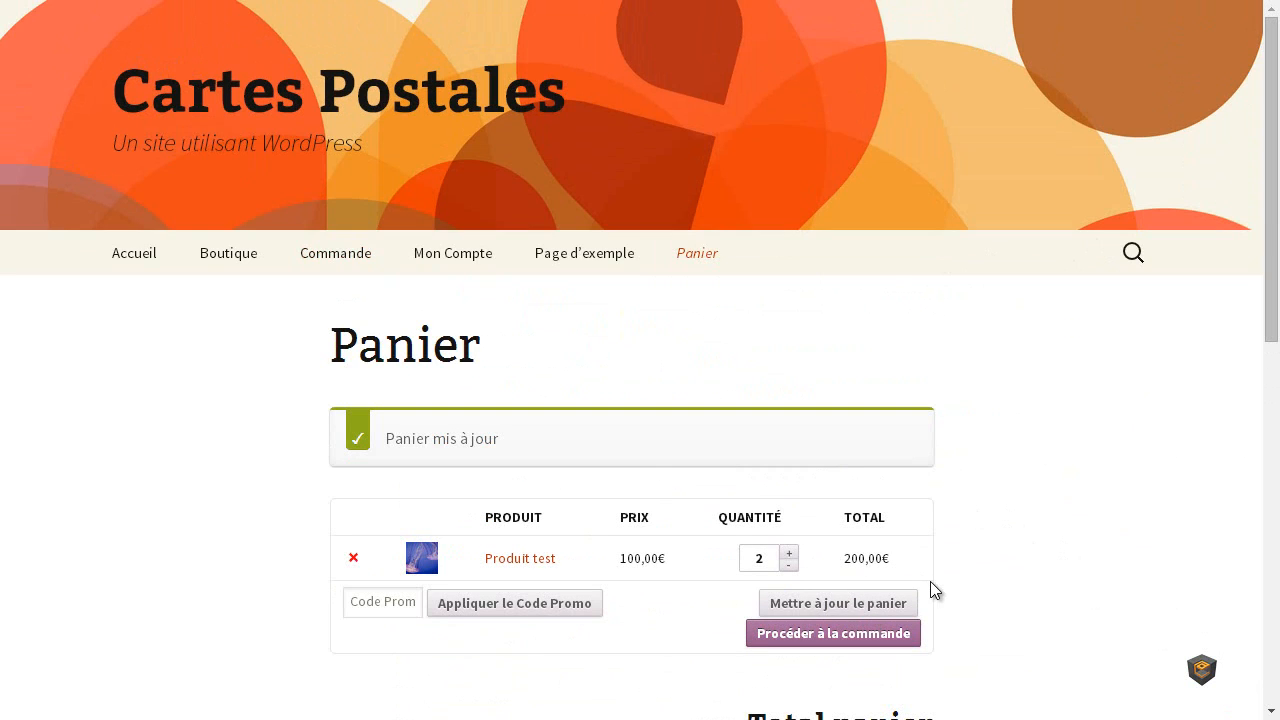
pyautogui.click(833, 638)
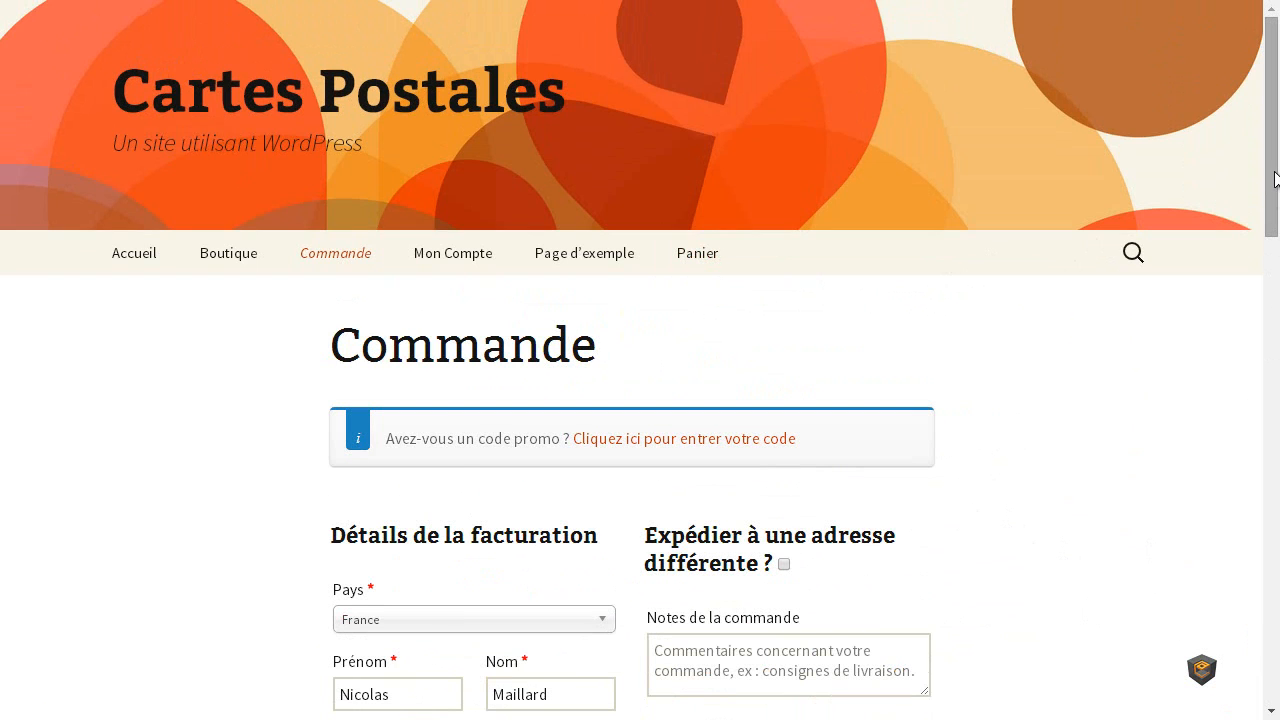
pyautogui.moveTo(1275, 178); pyautogui.dragTo(1275, 522)
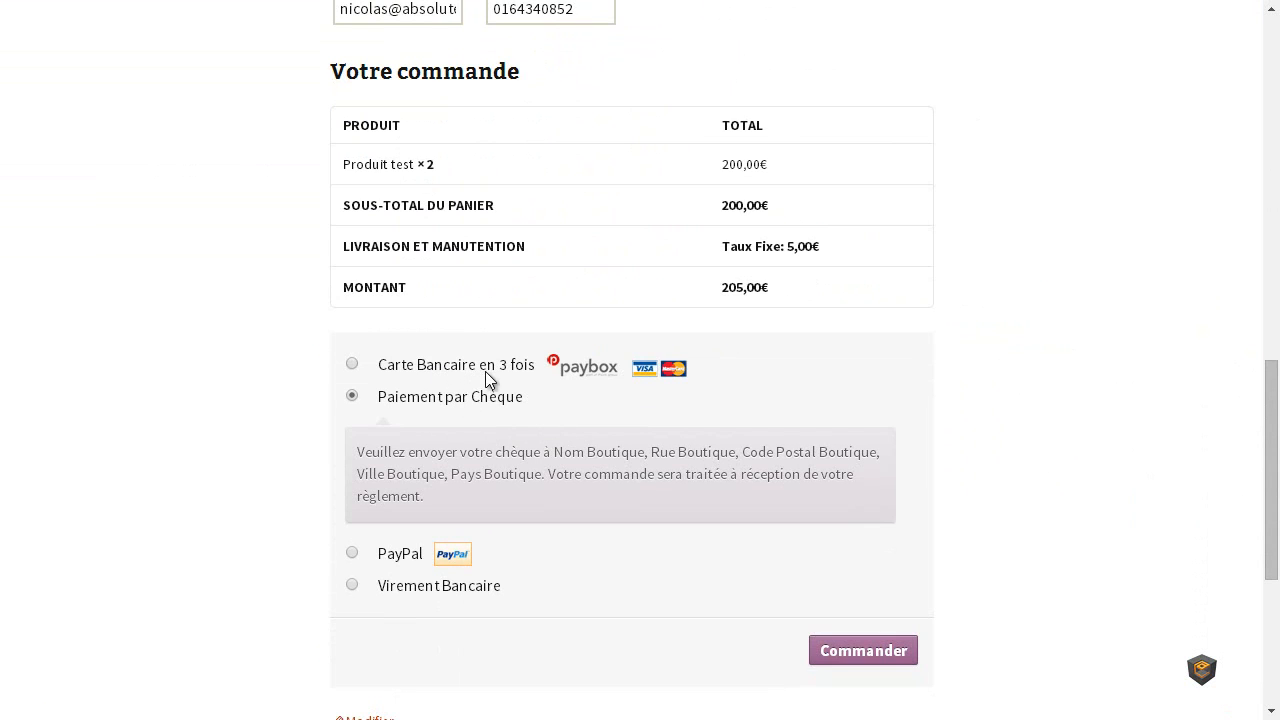
# Return to the cart and update the quantity of Produit test to 4
pyautogui.moveTo(1271, 486); pyautogui.dragTo(1266, 143)
pyautogui.click(697, 243)
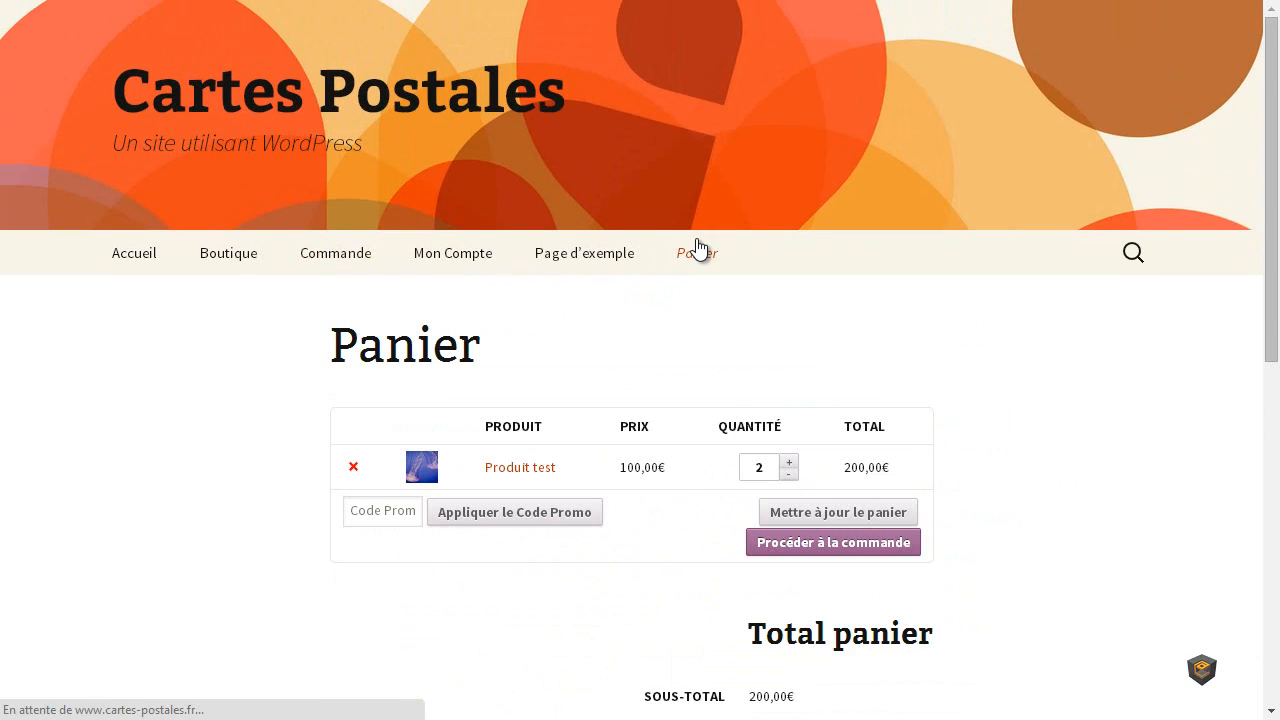
pyautogui.click(789, 461)
pyautogui.click(789, 461)
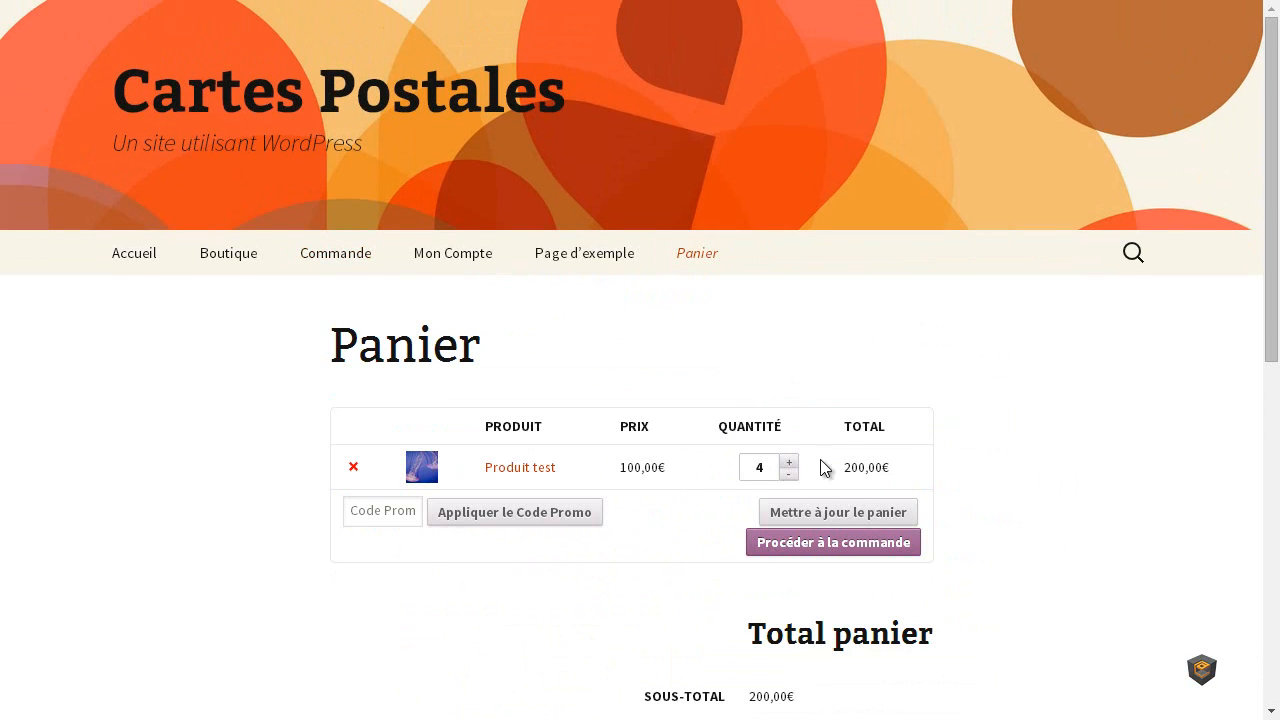
pyautogui.click(817, 514)
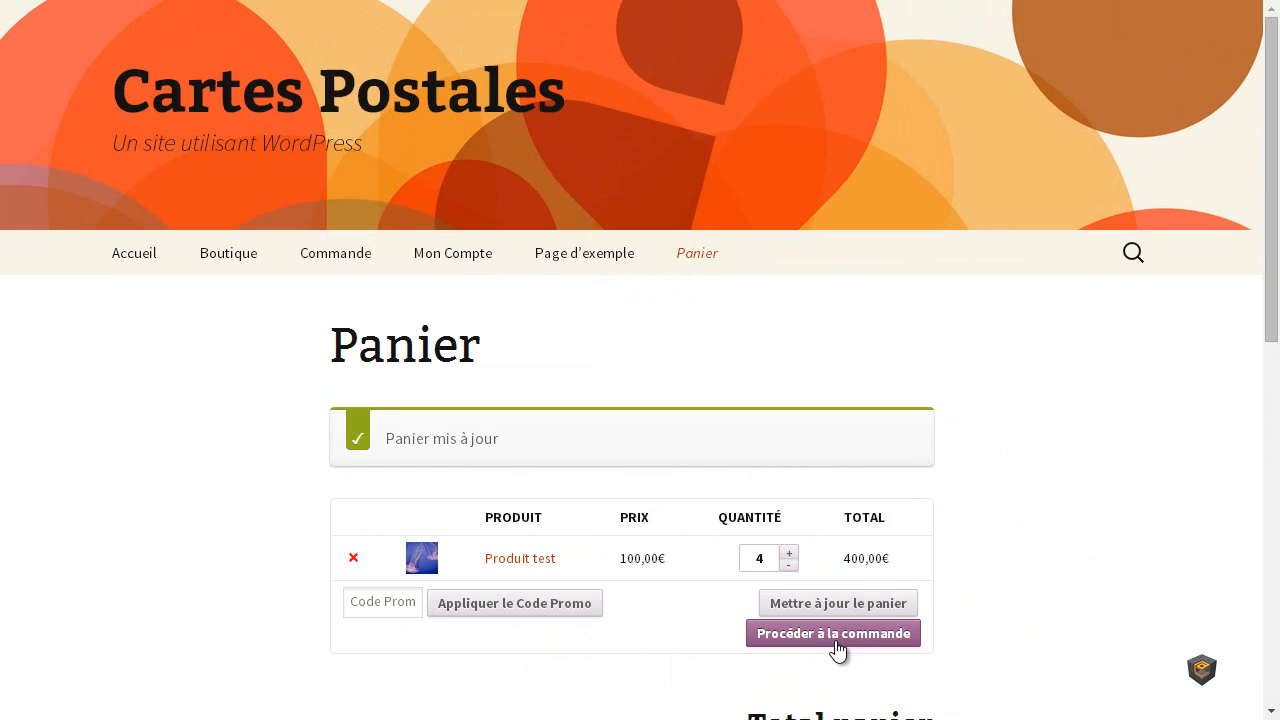
# Proceed to checkout and place the order with Carte Bancaire en 4 fois through Paybox
pyautogui.click(829, 638)
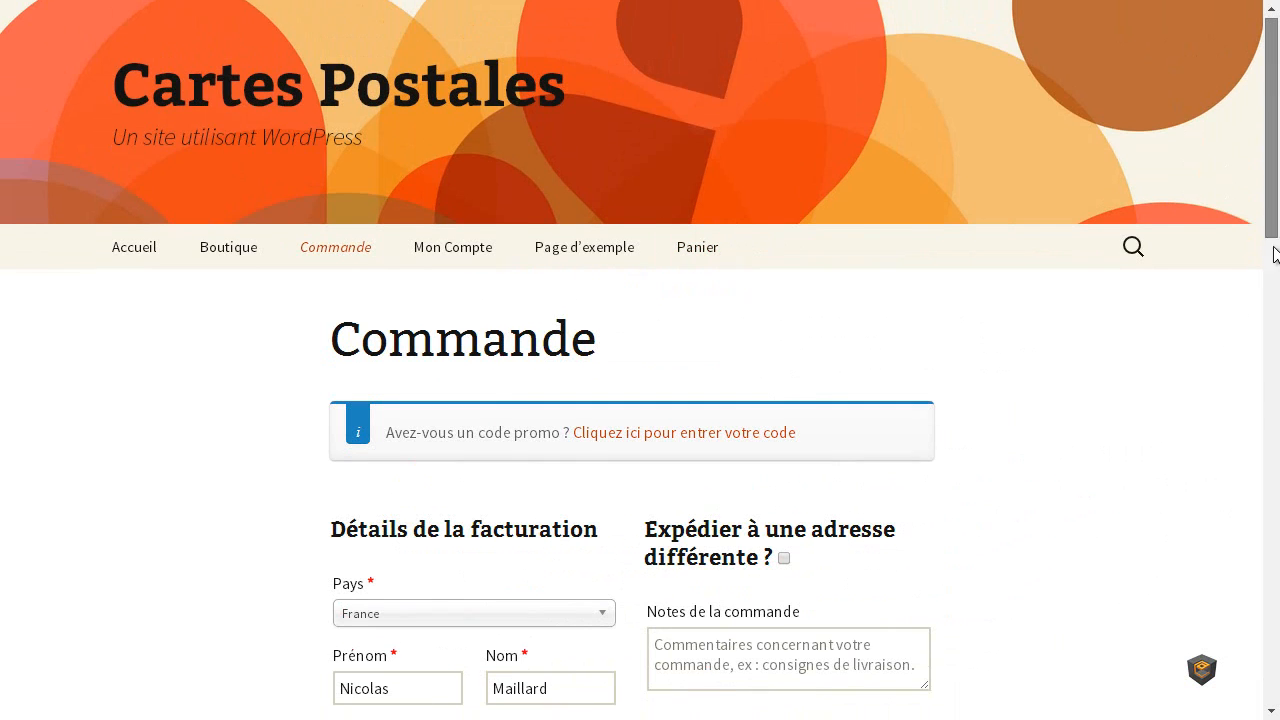
pyautogui.moveTo(1274, 249); pyautogui.dragTo(1276, 610)
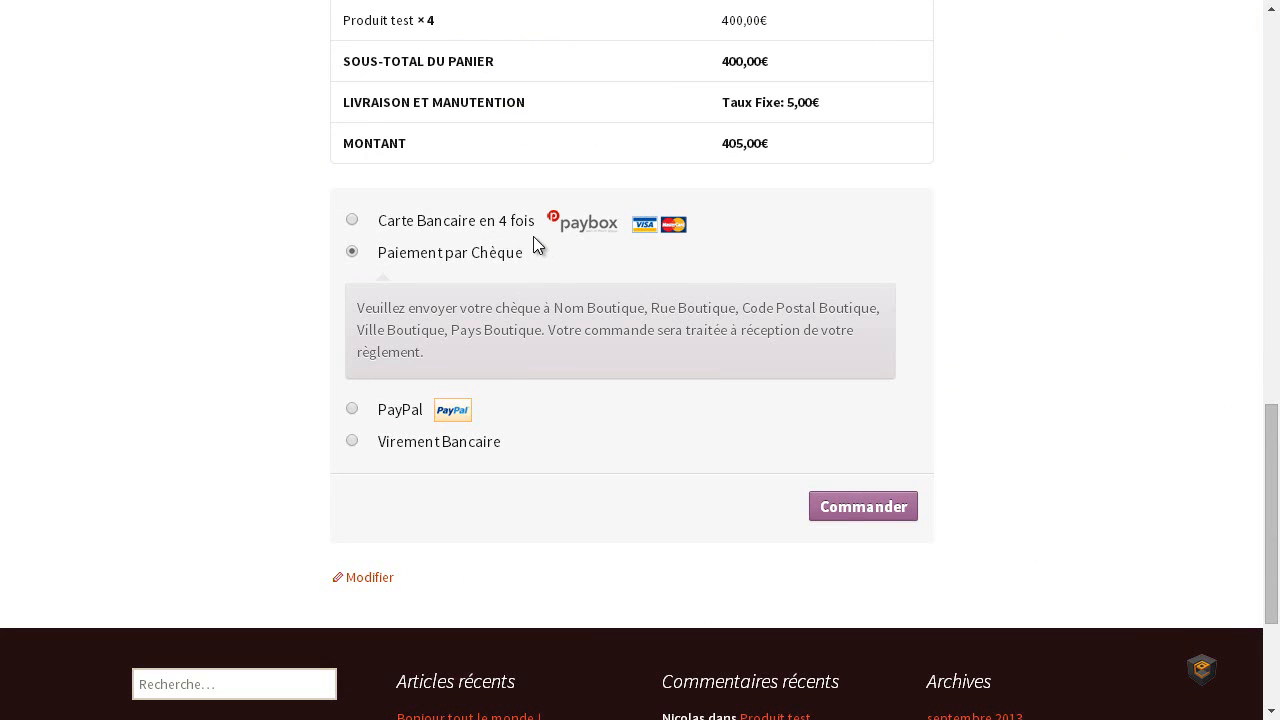
pyautogui.click(428, 226)
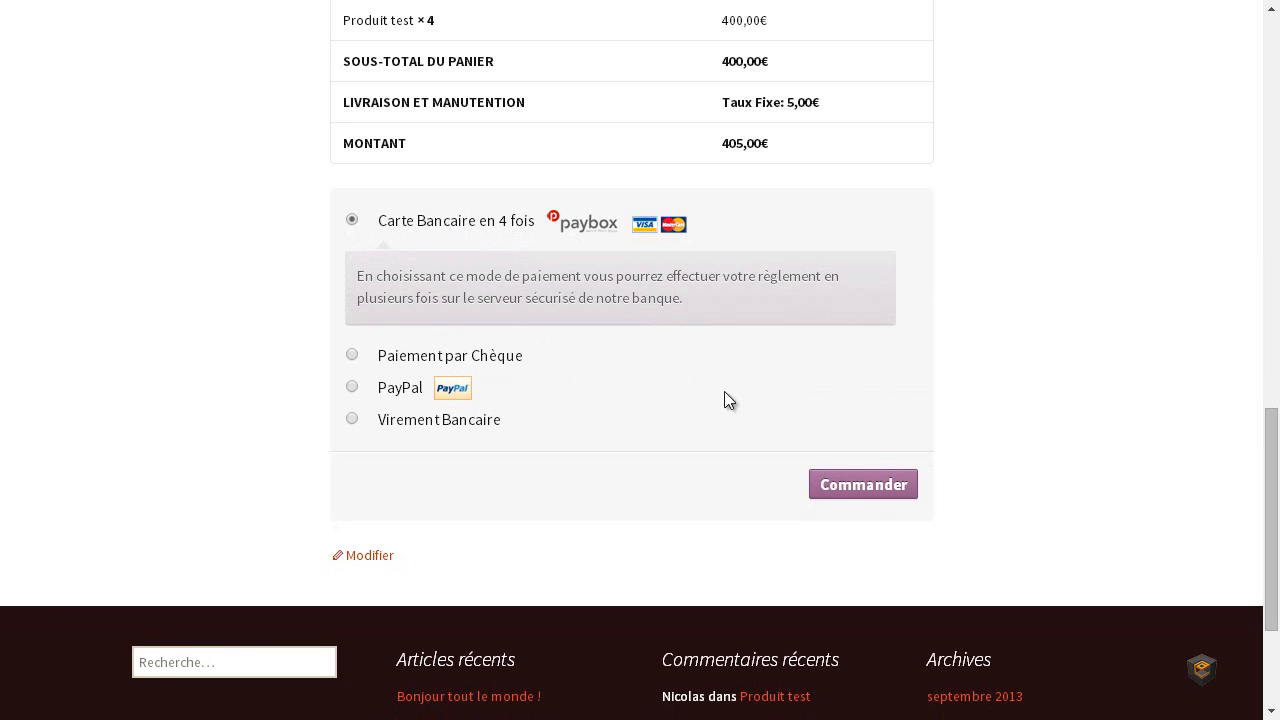
pyautogui.click(869, 488)
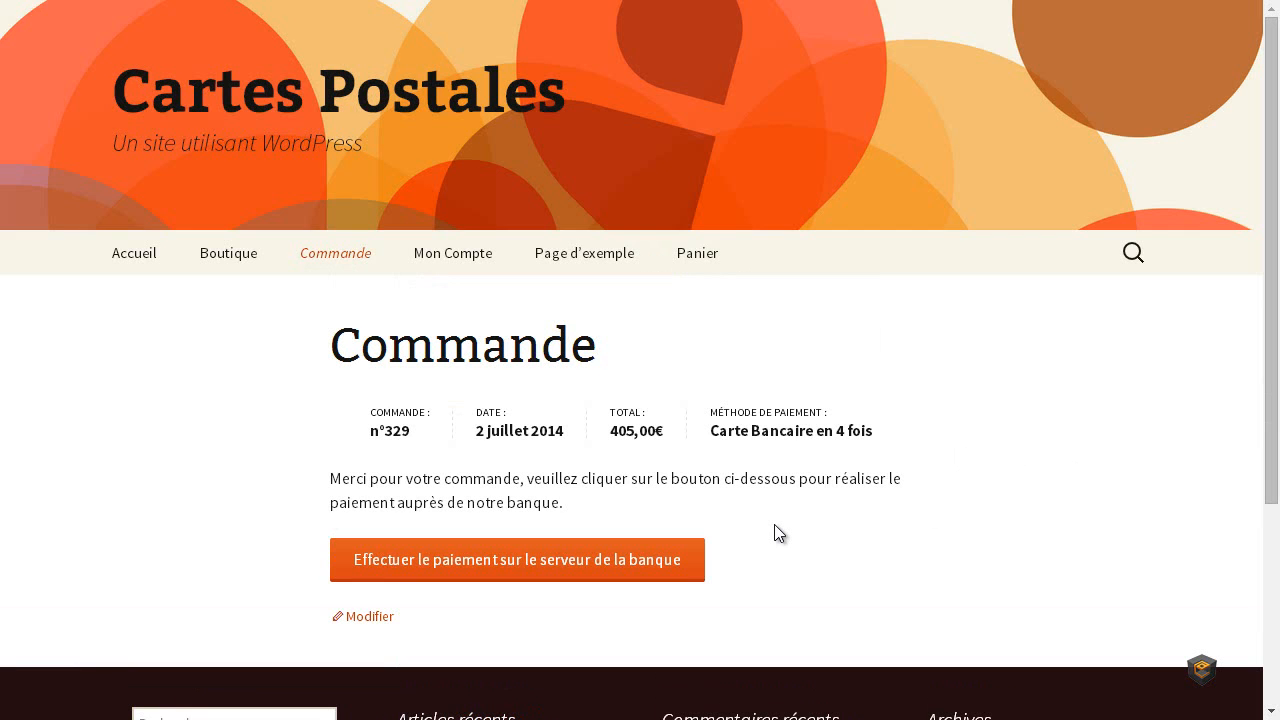
# Check the payment method in the order summary and continue to the bank's payment server
pyautogui.moveTo(712, 431); pyautogui.dragTo(878, 430)
pyautogui.click(854, 523)
pyautogui.click(499, 562)
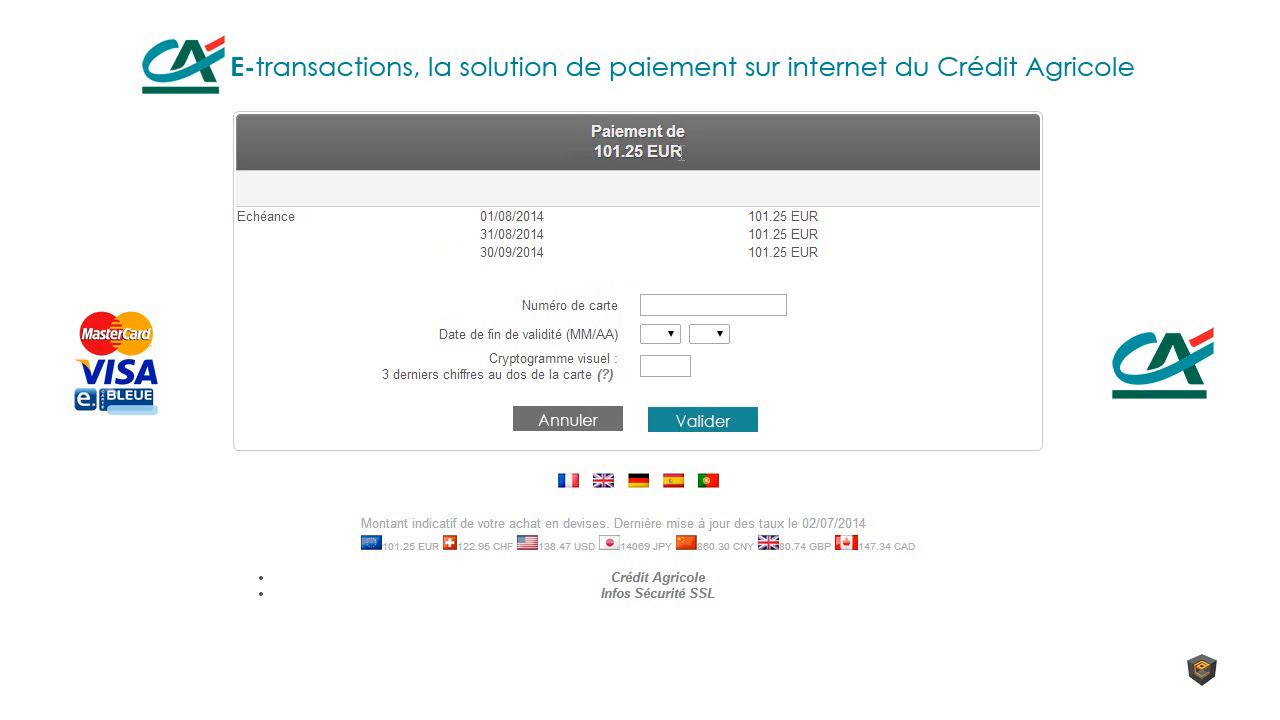
# Enter the test card number, expiry date and security code on the bank's payment page, and validate the payment
pyautogui.click(678, 302)
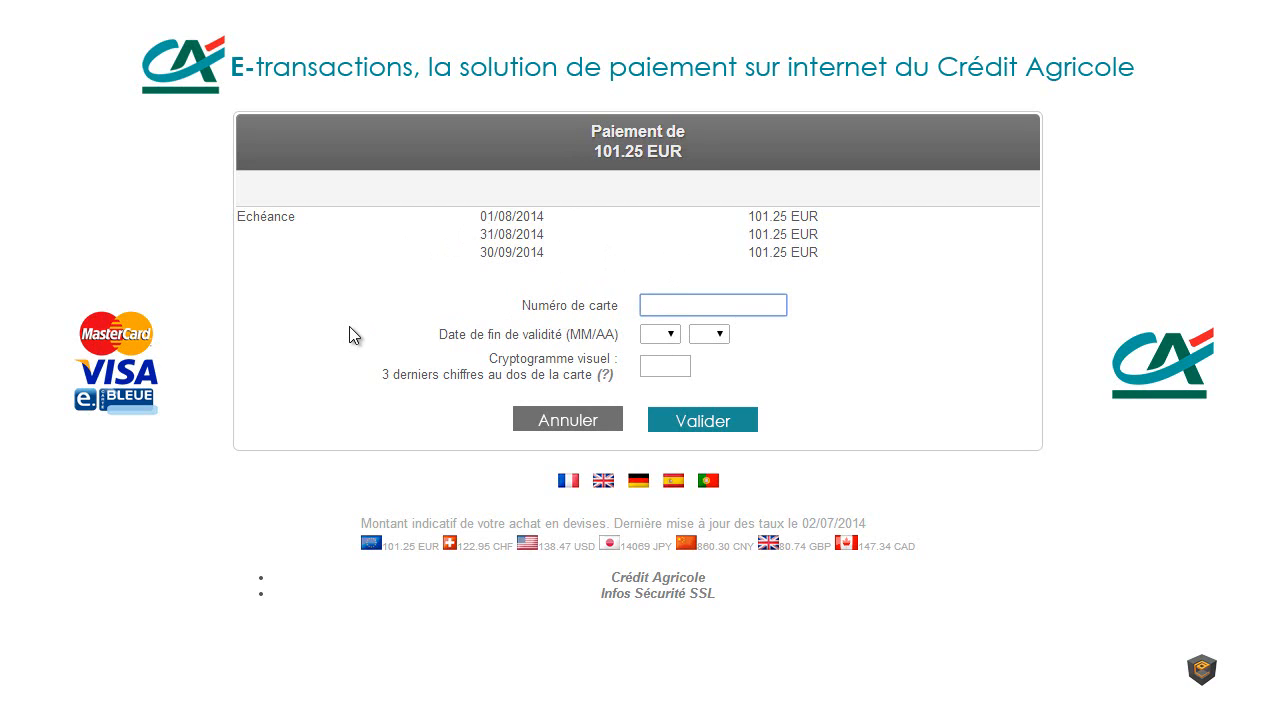
pyautogui.write('1111222233334444')
pyautogui.click(661, 333)
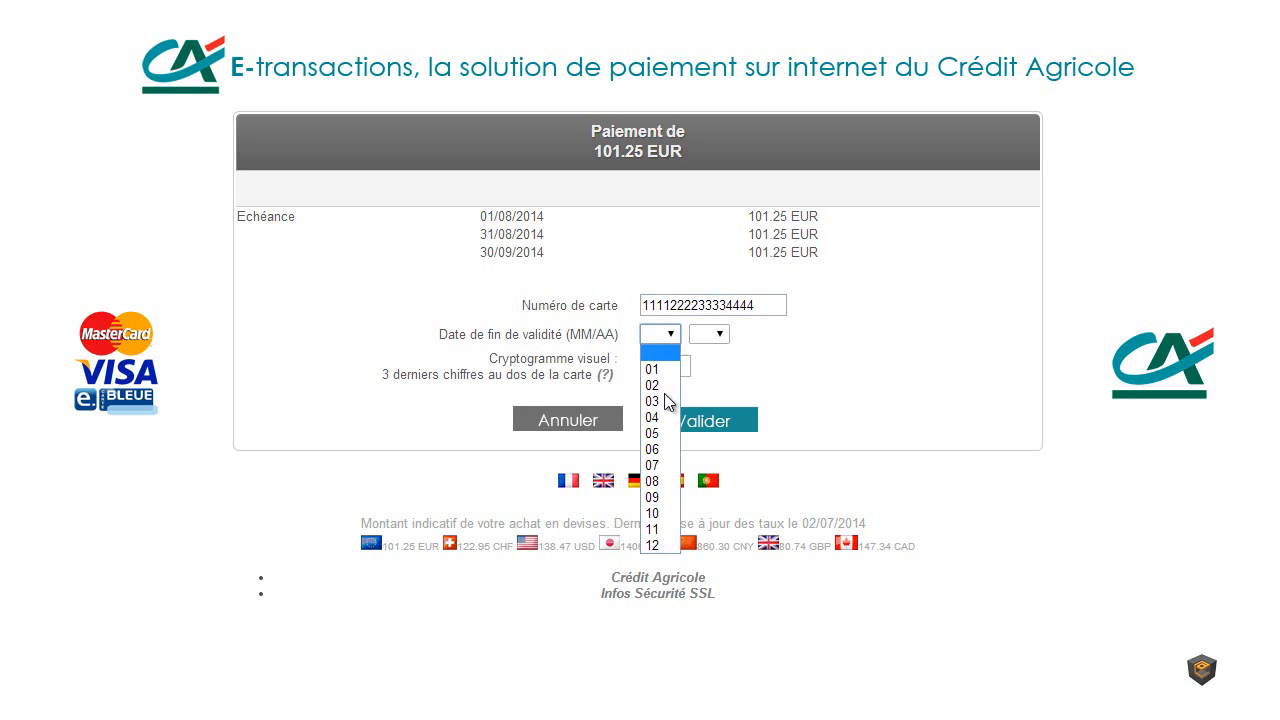
pyautogui.click(665, 546)
pyautogui.click(716, 336)
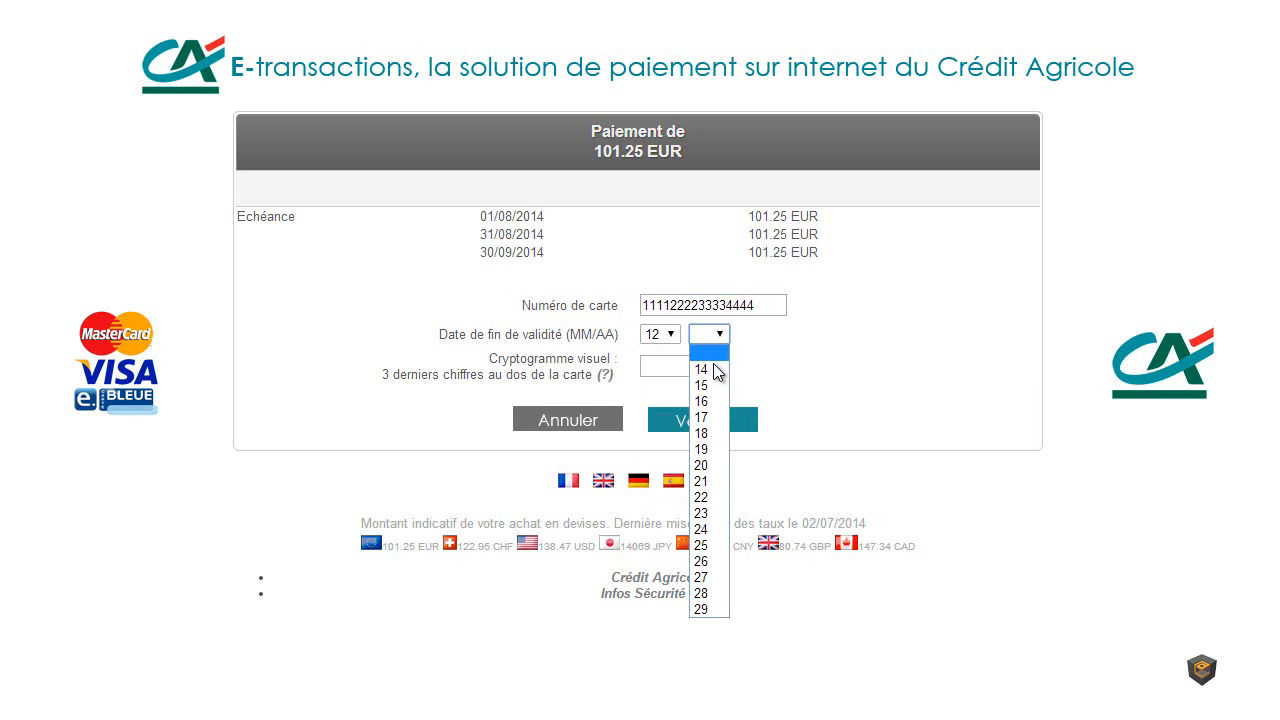
pyautogui.click(713, 368)
pyautogui.click(651, 372)
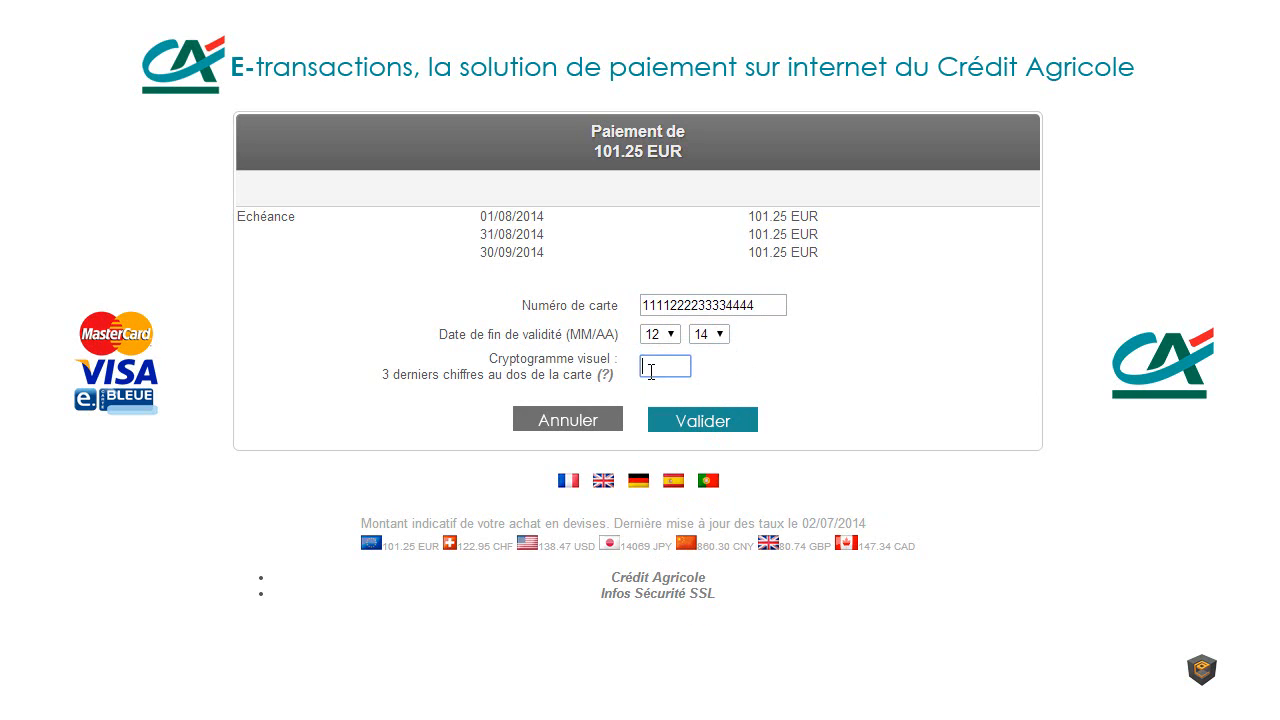
pyautogui.write('123')
pyautogui.click(698, 422)
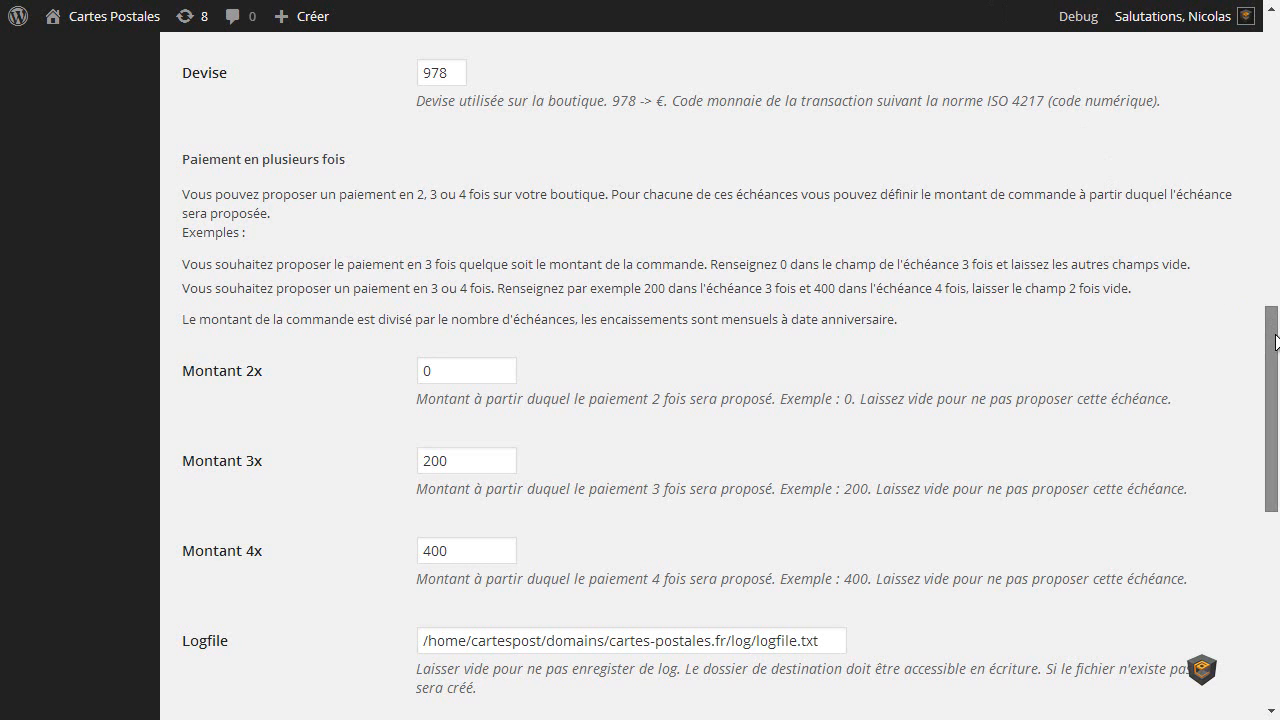
# Back in the WordPress admin, open the new Paybox order from the WooCommerce orders list and review its details and notes
pyautogui.moveTo(1275, 335); pyautogui.dragTo(1267, 27)
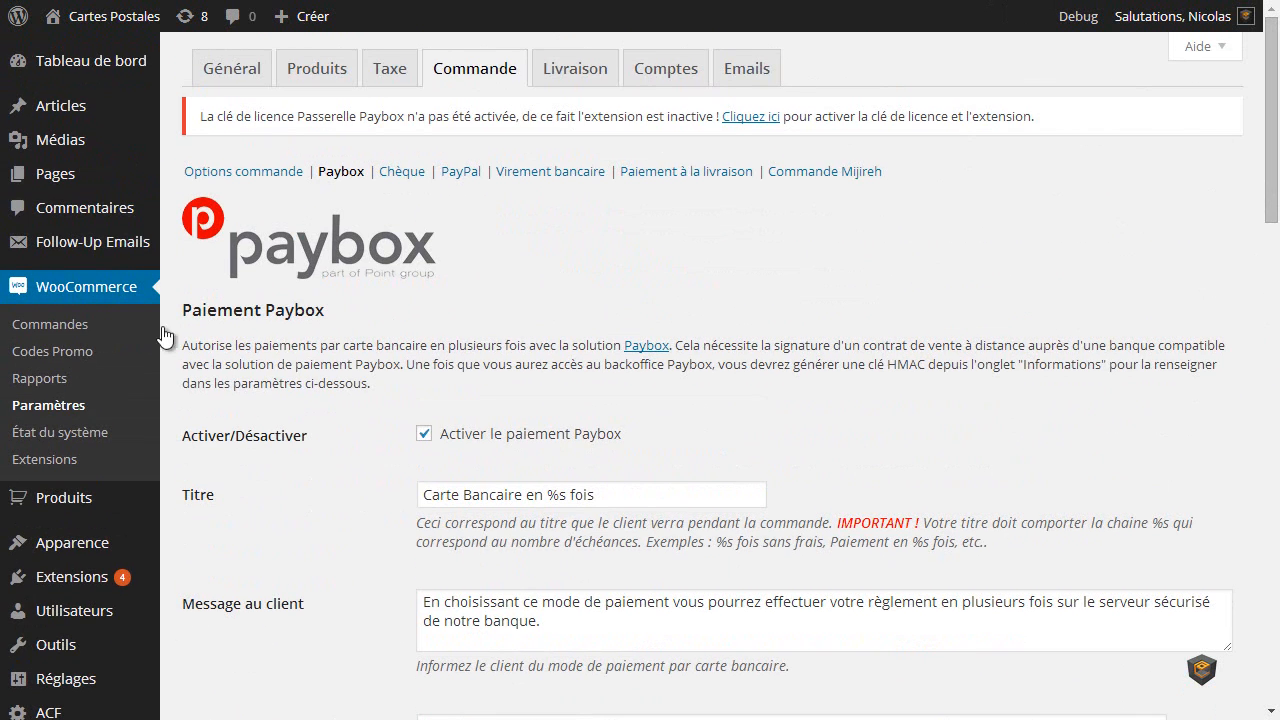
pyautogui.click(67, 326)
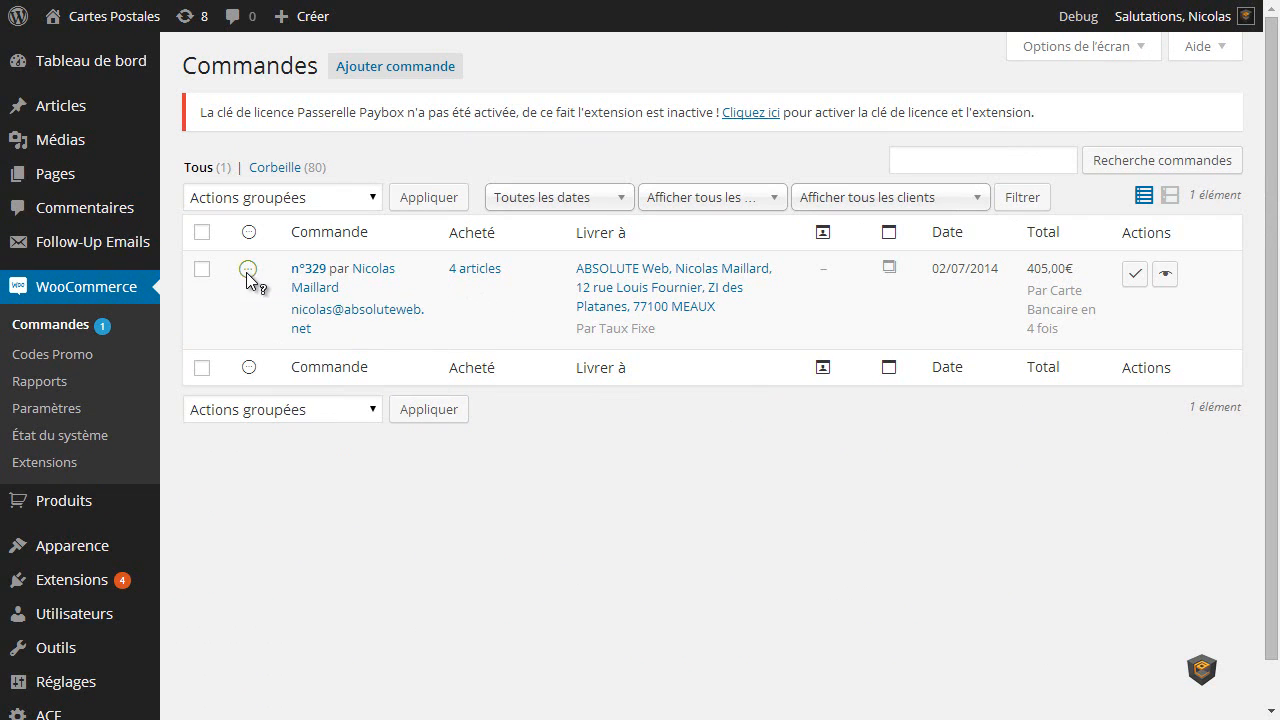
pyautogui.moveTo(246, 271)
pyautogui.click(305, 278)
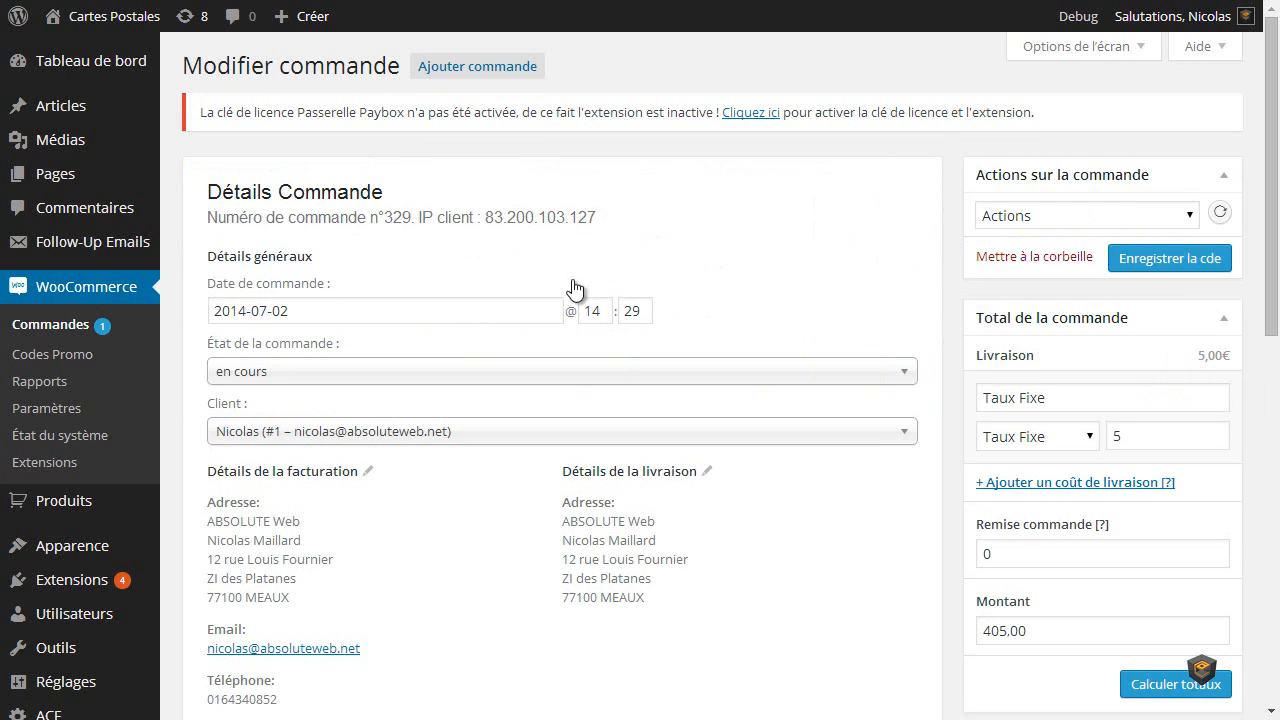
pyautogui.moveTo(1274, 252); pyautogui.dragTo(1275, 294)
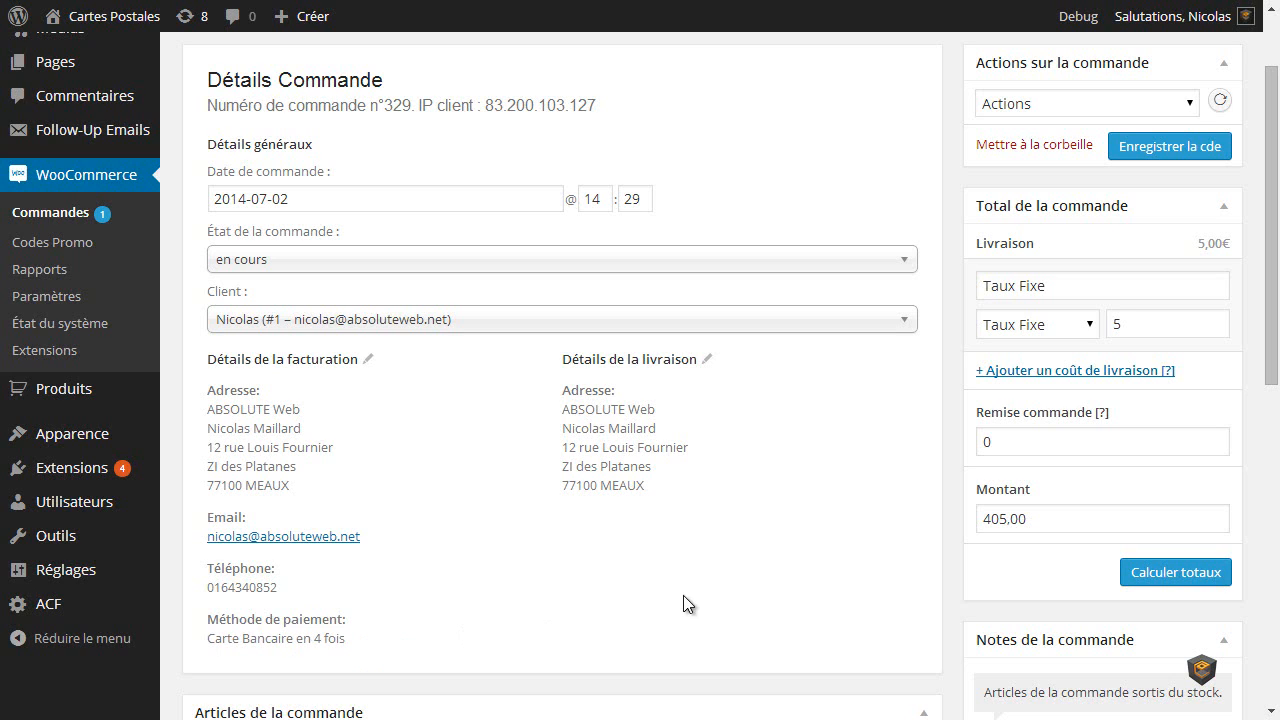
pyautogui.moveTo(1271, 298); pyautogui.dragTo(1276, 455)
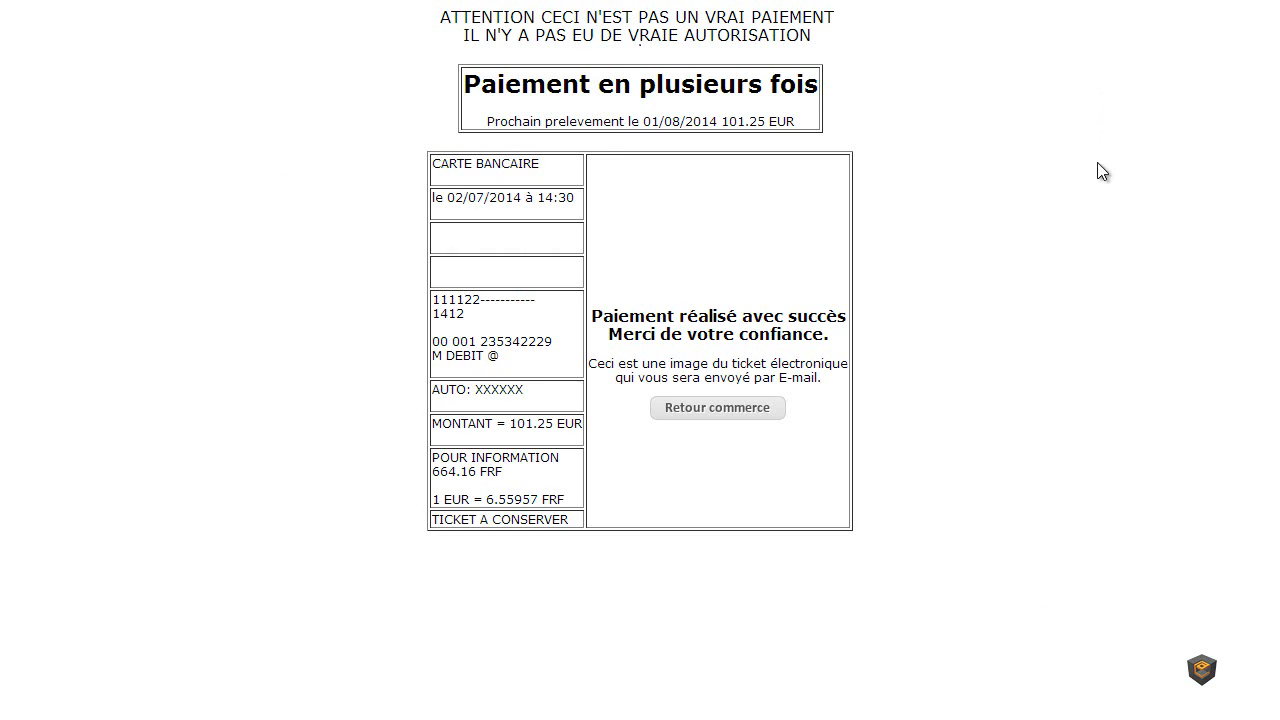
# Return from the bank's payment ticket to the shop and check the payment method on the order confirmation page
pyautogui.click(716, 420)
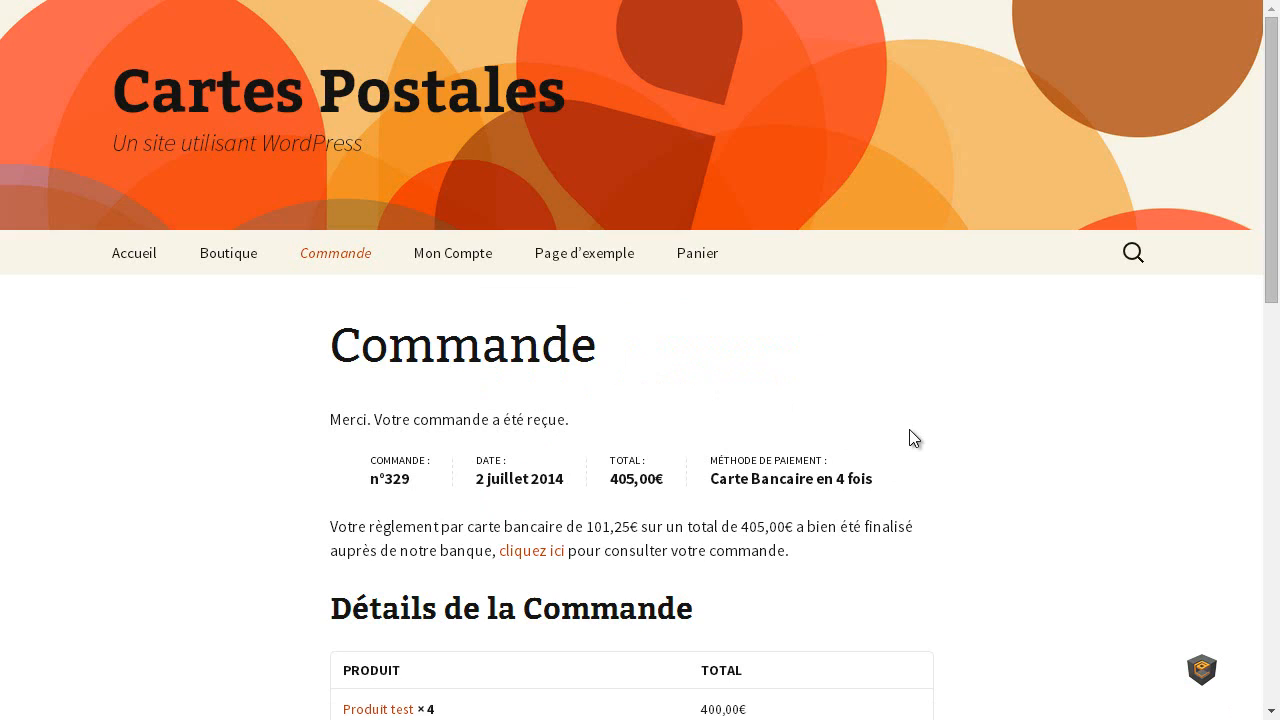
pyautogui.moveTo(711, 479); pyautogui.dragTo(873, 479)
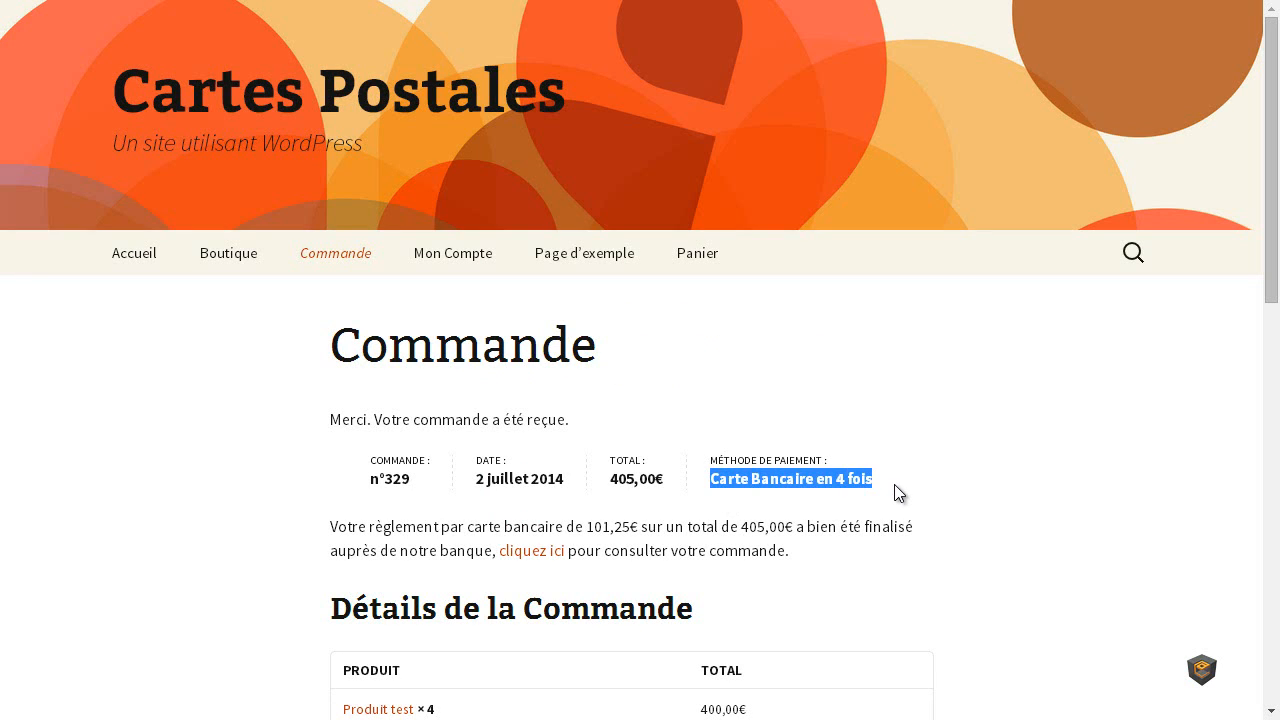
pyautogui.click(356, 535)
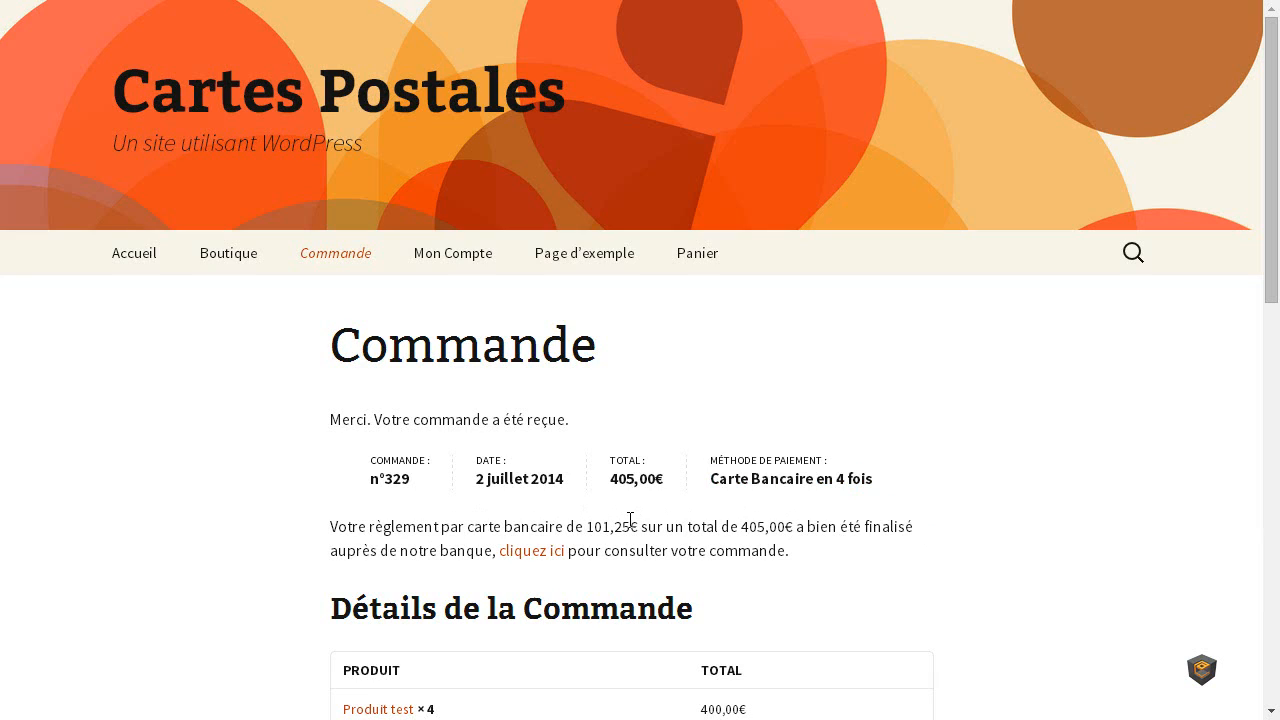
# Open the customer's view of the order from the confirmation message and check the first instalment amount in the order updates
pyautogui.click(523, 552)
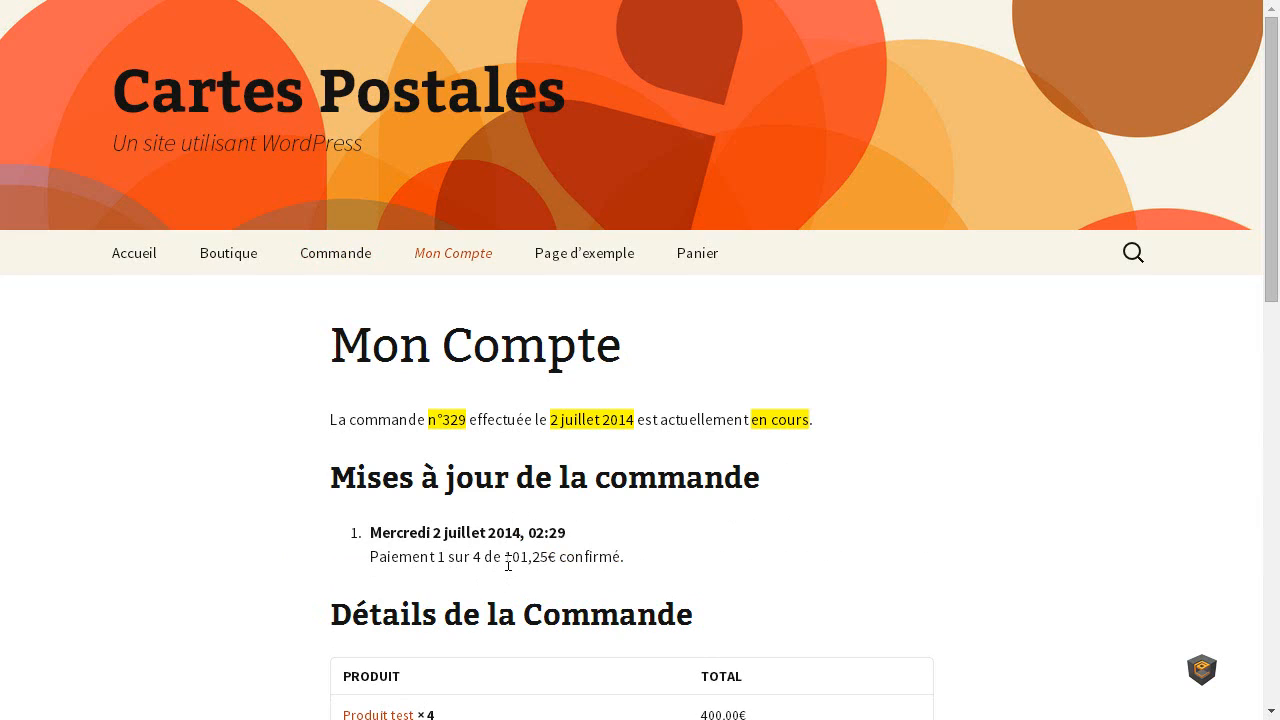
pyautogui.moveTo(508, 564); pyautogui.dragTo(556, 564)
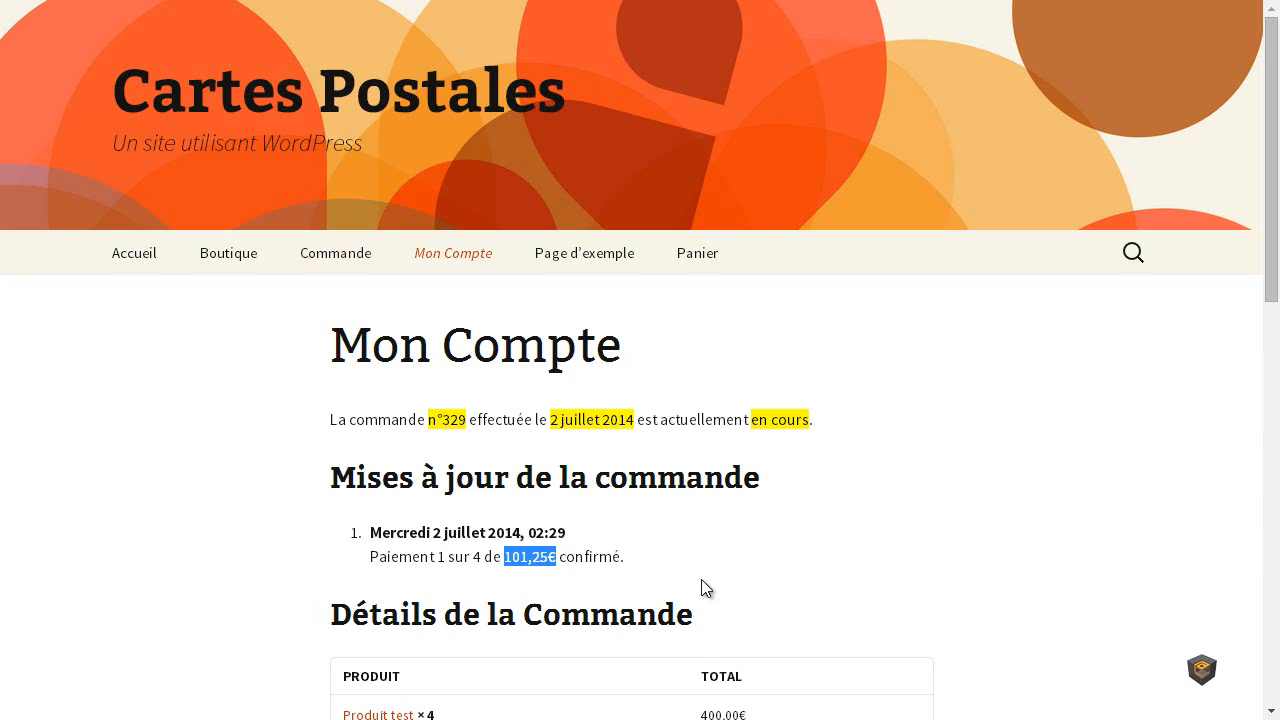
pyautogui.click(671, 559)
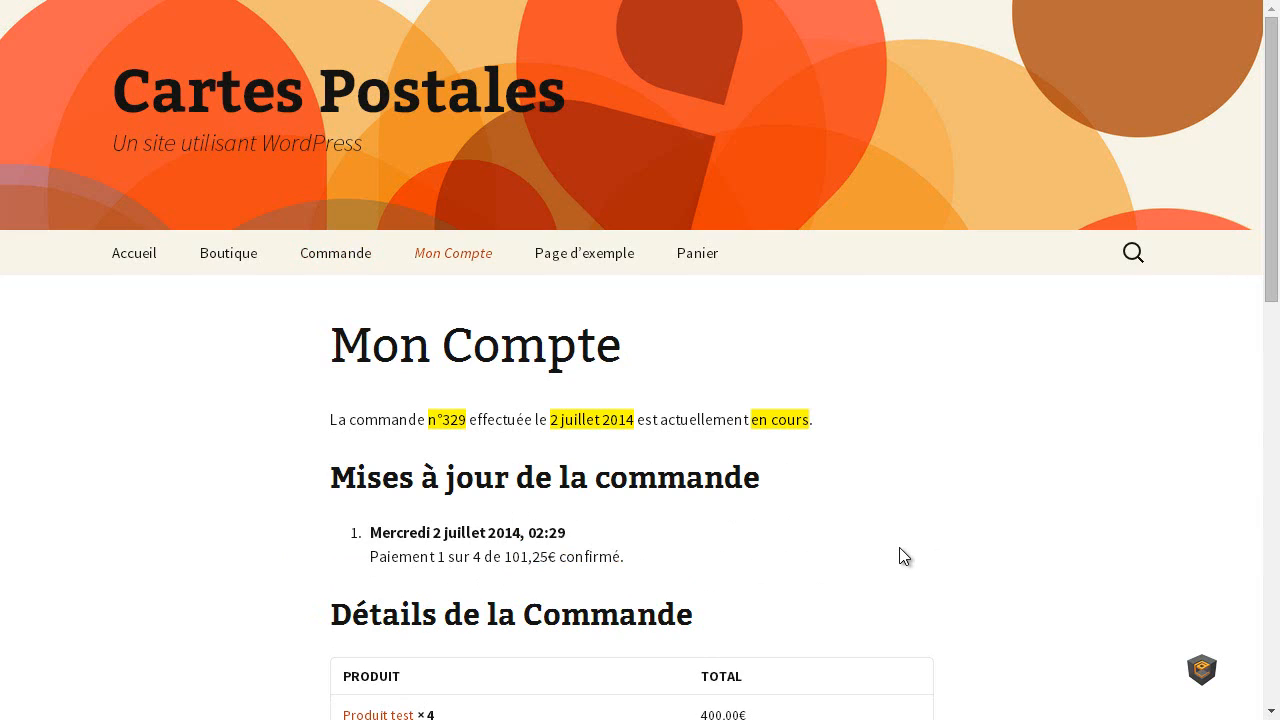